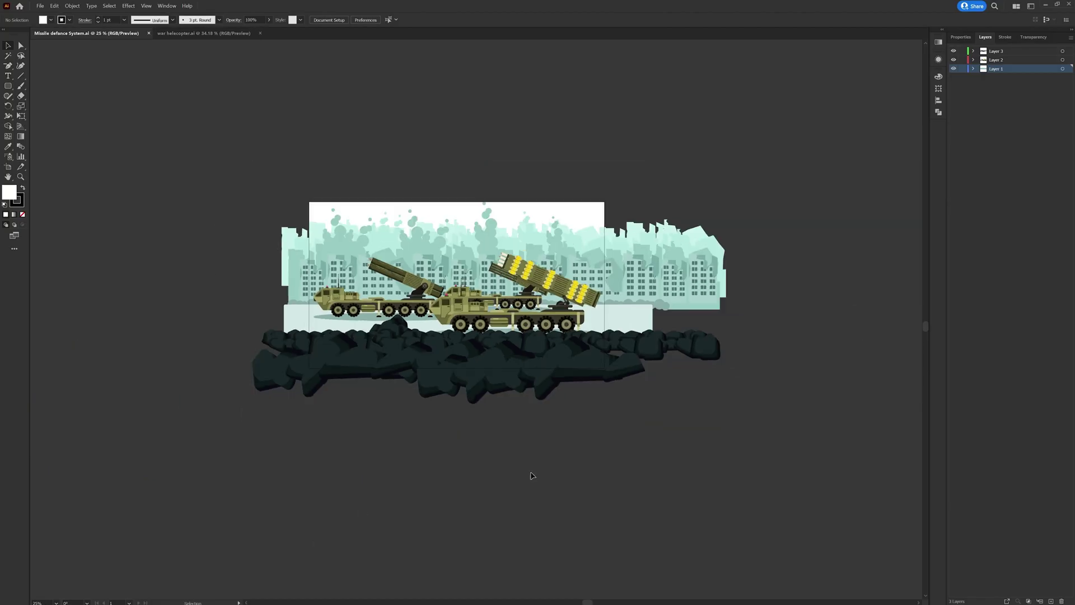
Rename the top layer, which holds the dark rocks, as "Foreground Elements".
double_click(999, 51)
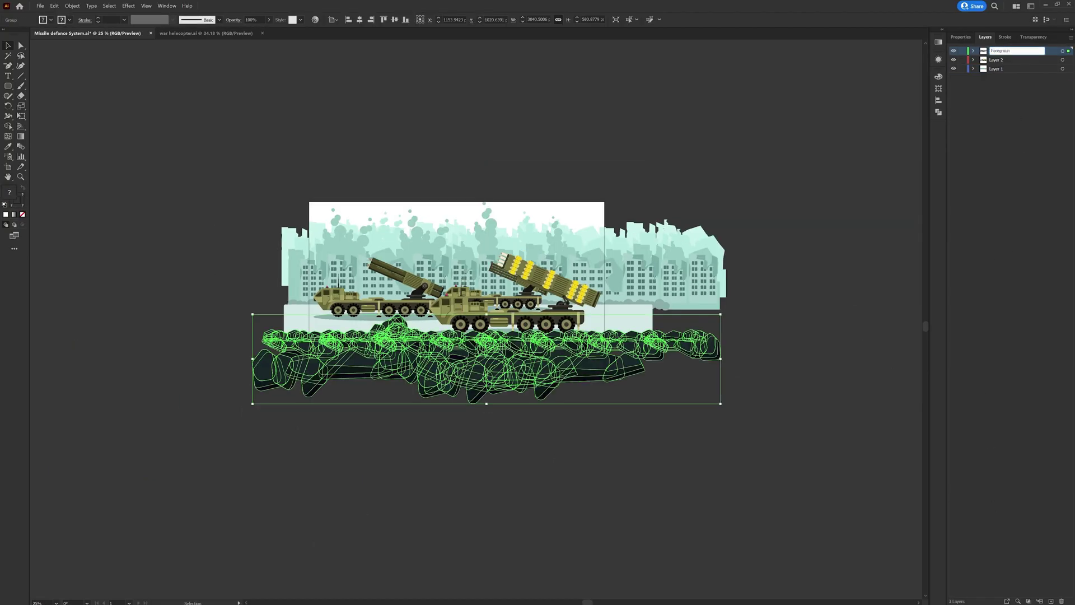
text(Foreground)
key(Return)
double_click(1022, 51)
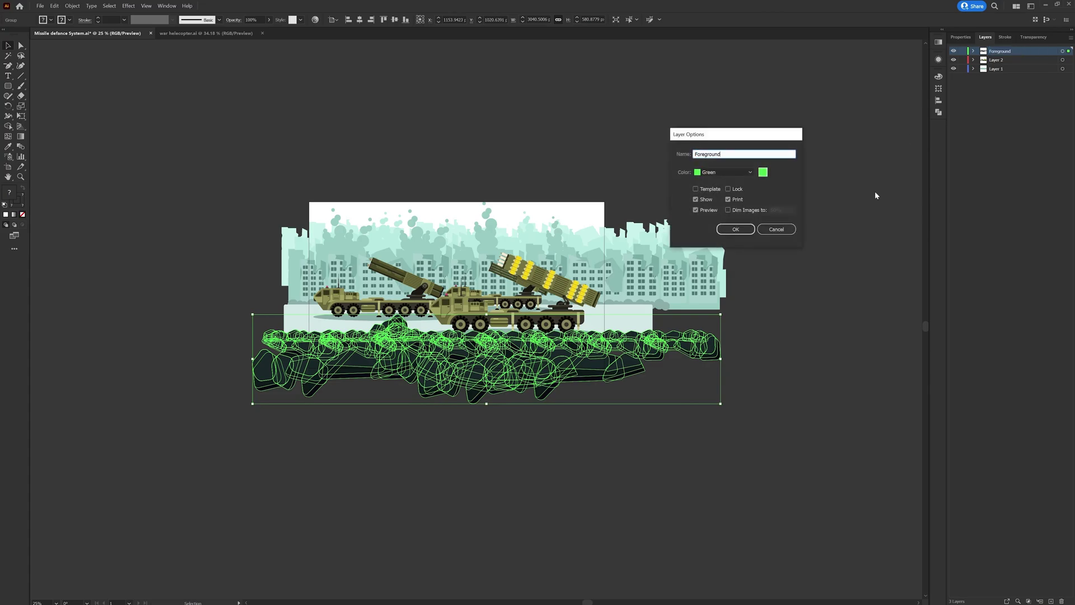
text(Elements)
key(Return)
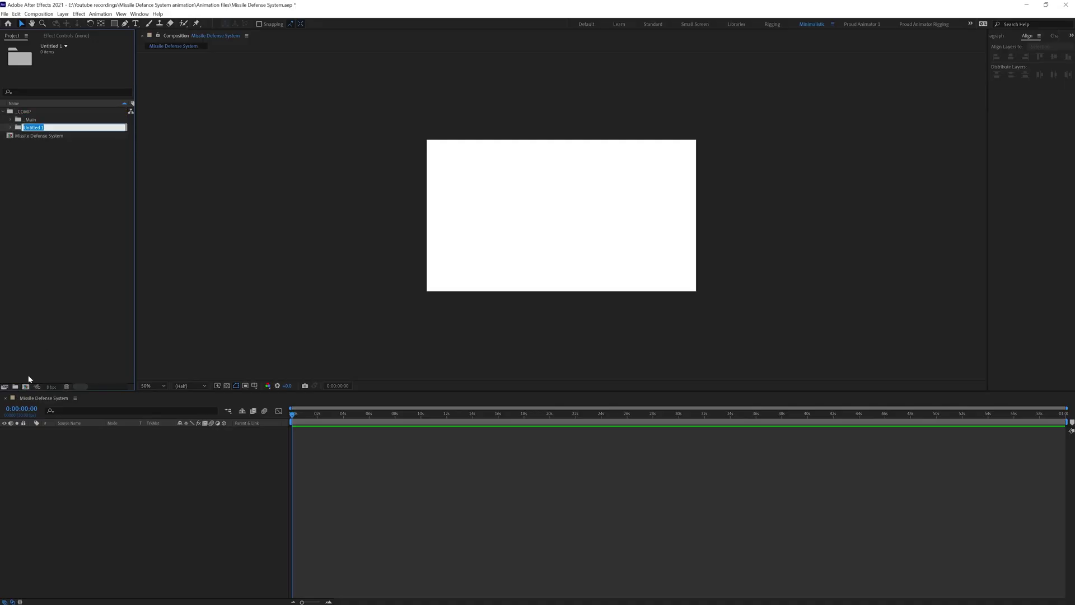
key(Return)
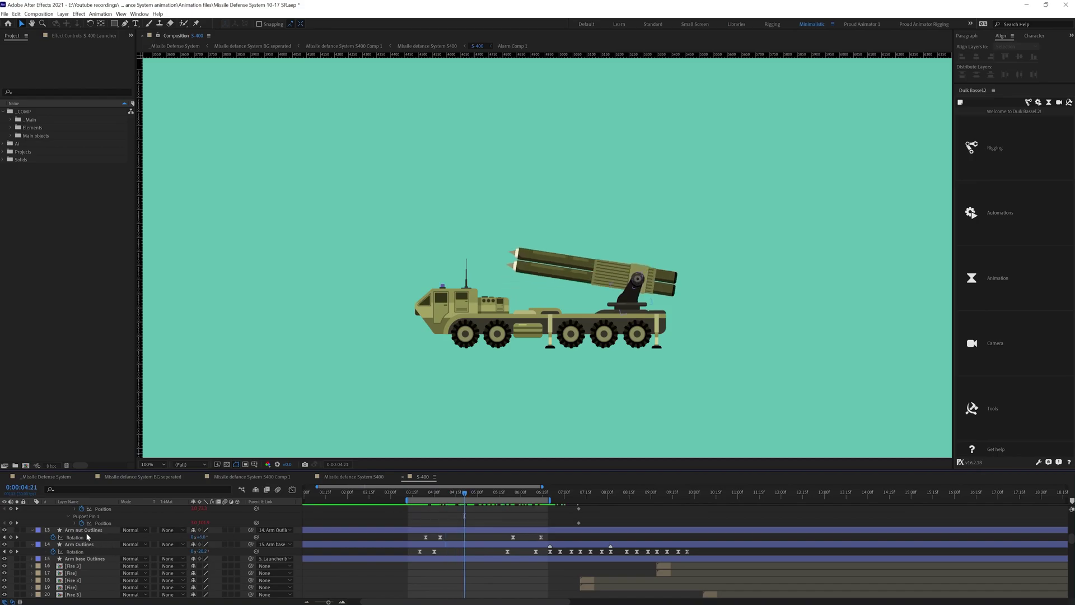
Switch to After Effects and scrub through the launcher arm's rotation animation in the S-400 composition.
click(412, 495)
drag(422, 498, 423, 546)
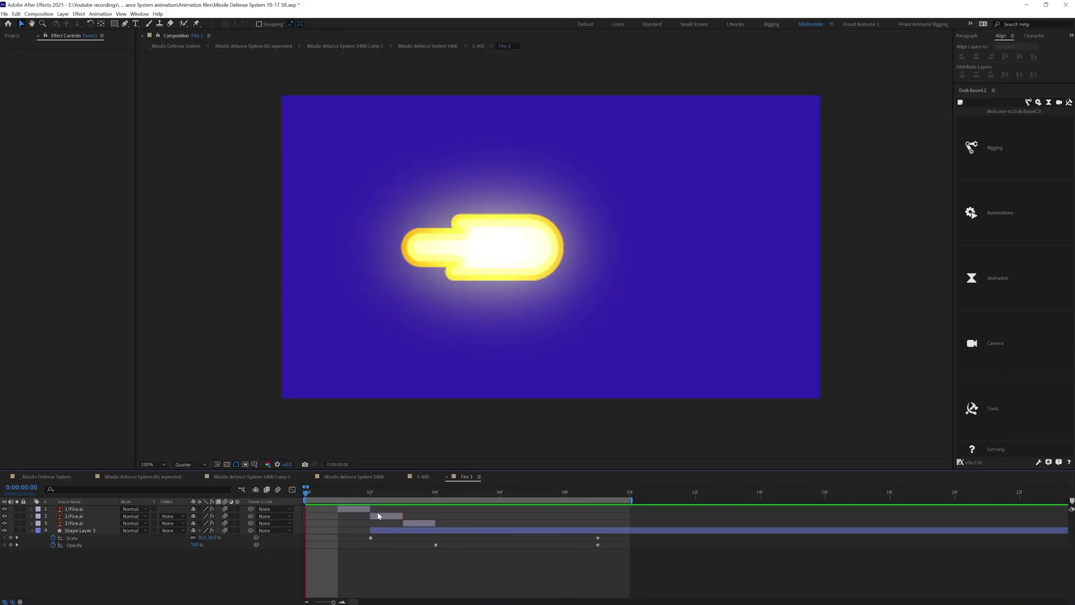
Solo Shape Layer 3 in the fire composition and scrub through its Scale and Opacity animation.
click(372, 491)
click(387, 531)
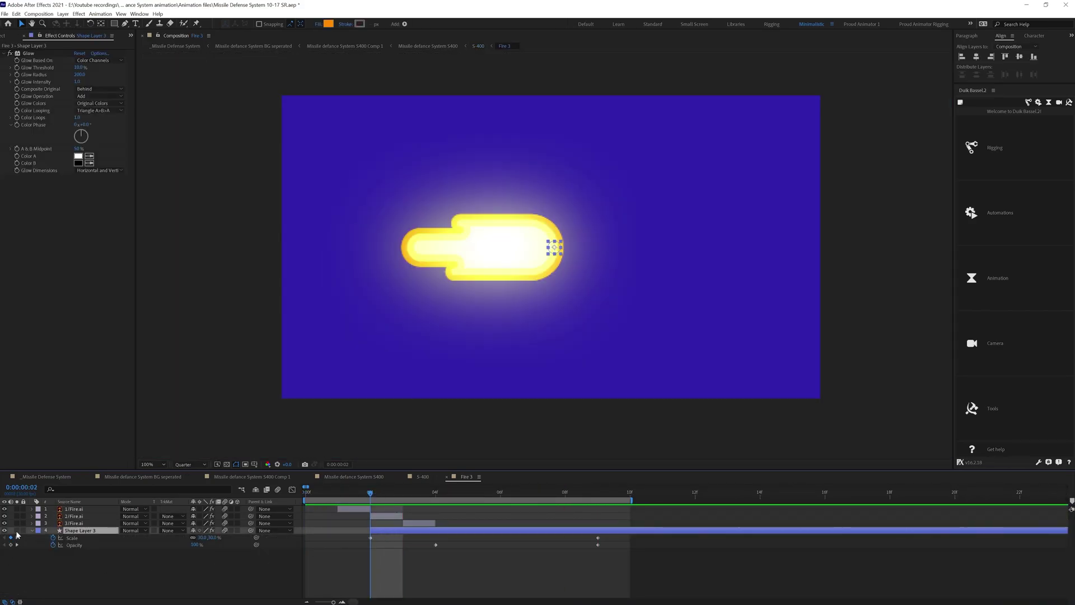
click(451, 491)
drag(382, 485, 601, 496)
click(434, 492)
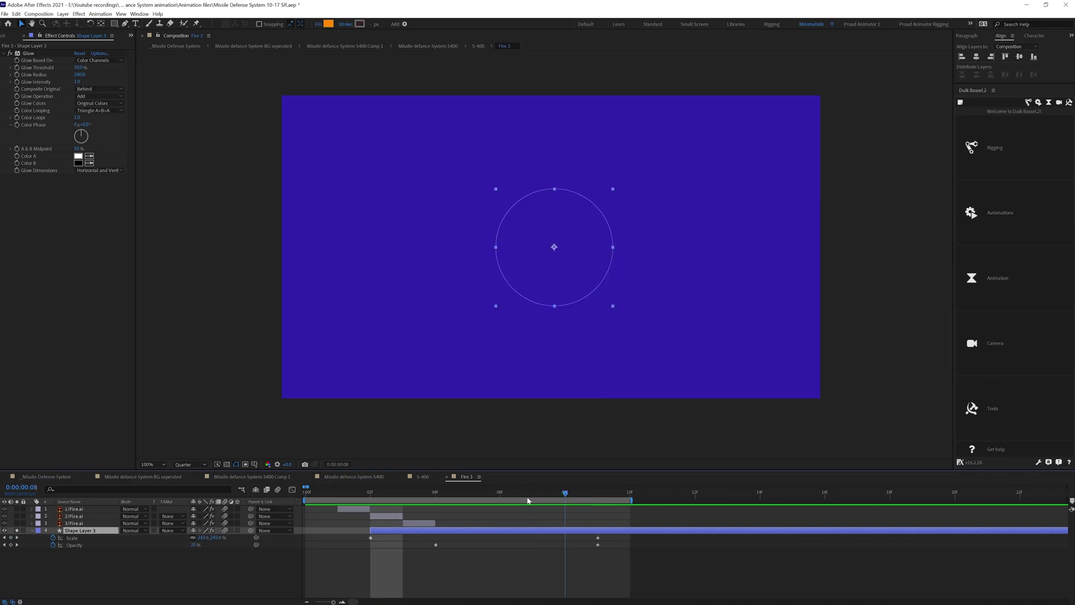
drag(527, 500, 427, 501)
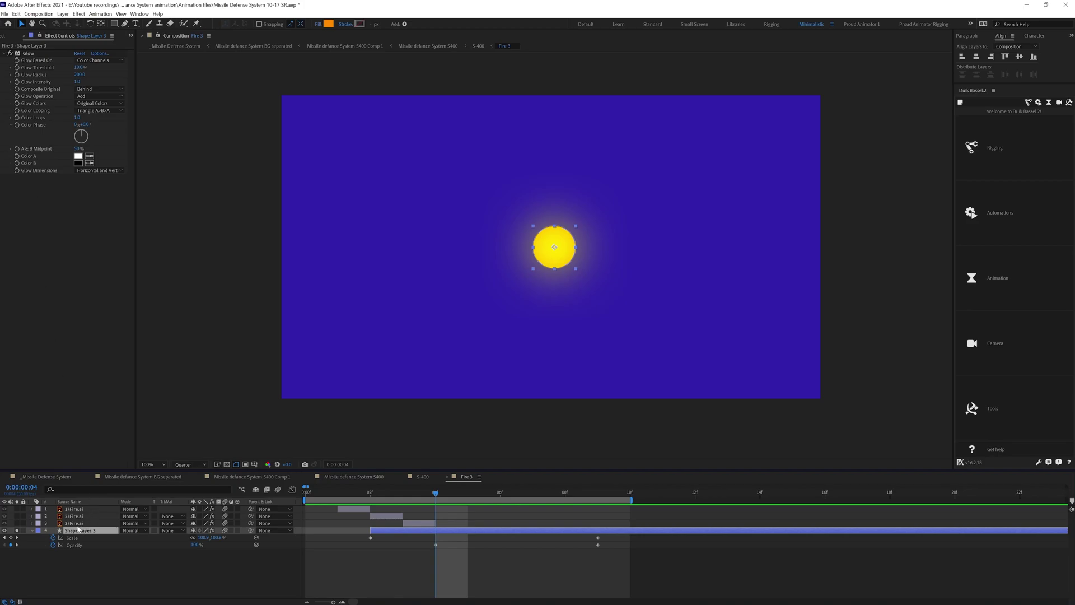
Select the three Fire.ai layers and play through their staggered flame frames.
click(353, 508)
shift+click(408, 523)
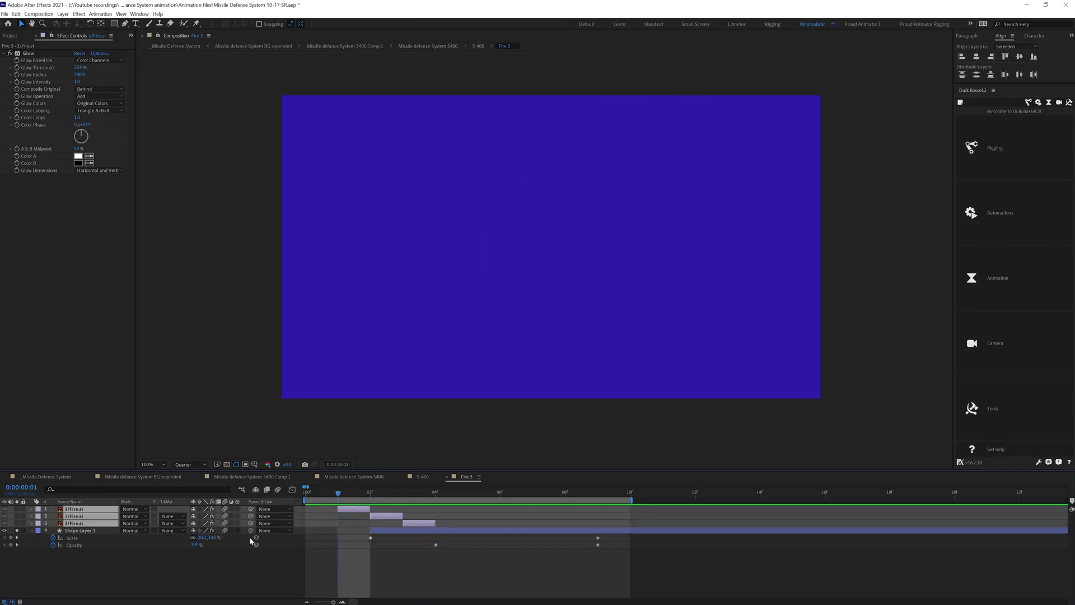
click(16, 510)
drag(341, 493, 401, 501)
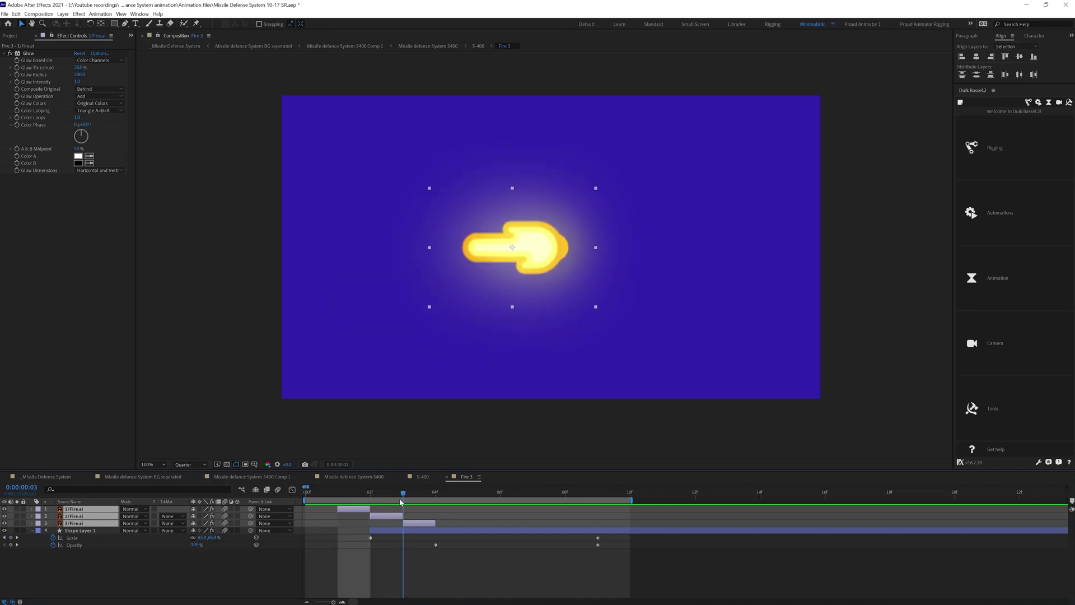
key(space)
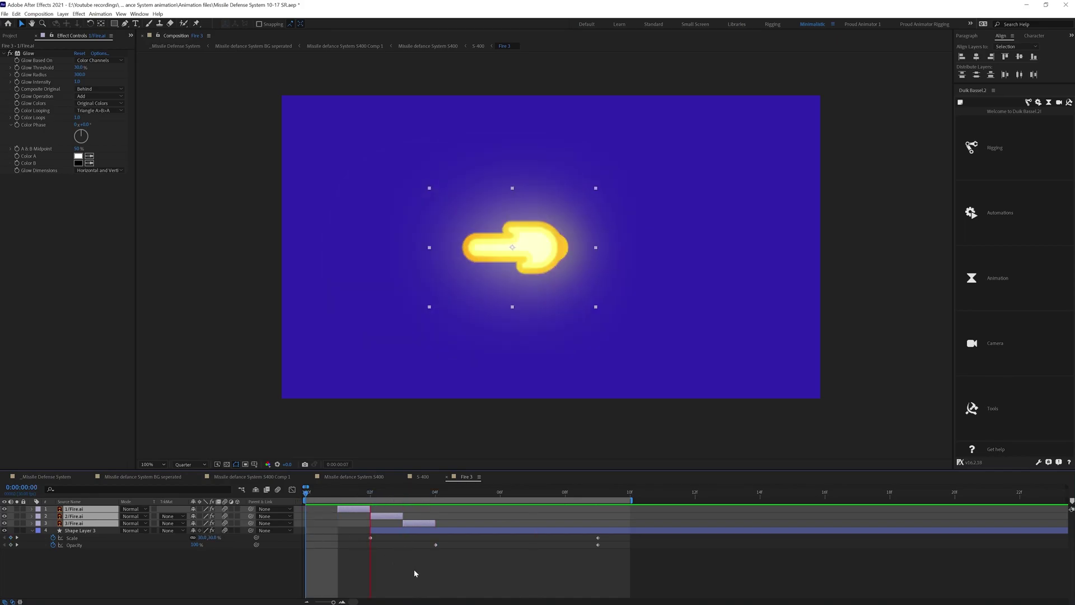
click(363, 492)
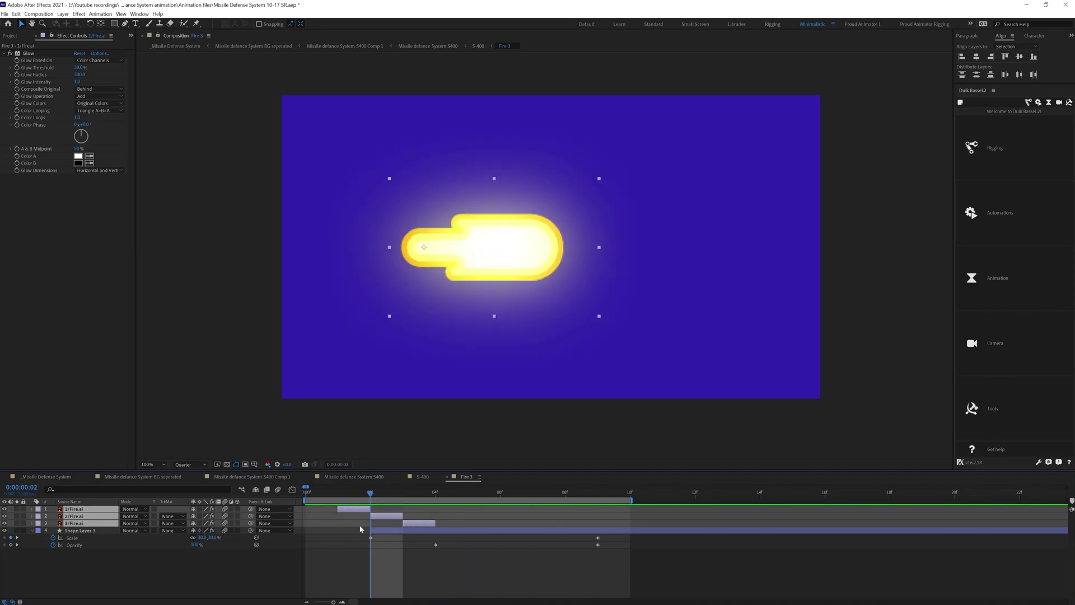
Examine the Glow effect settings on each of the three Fire.ai layers.
click(353, 508)
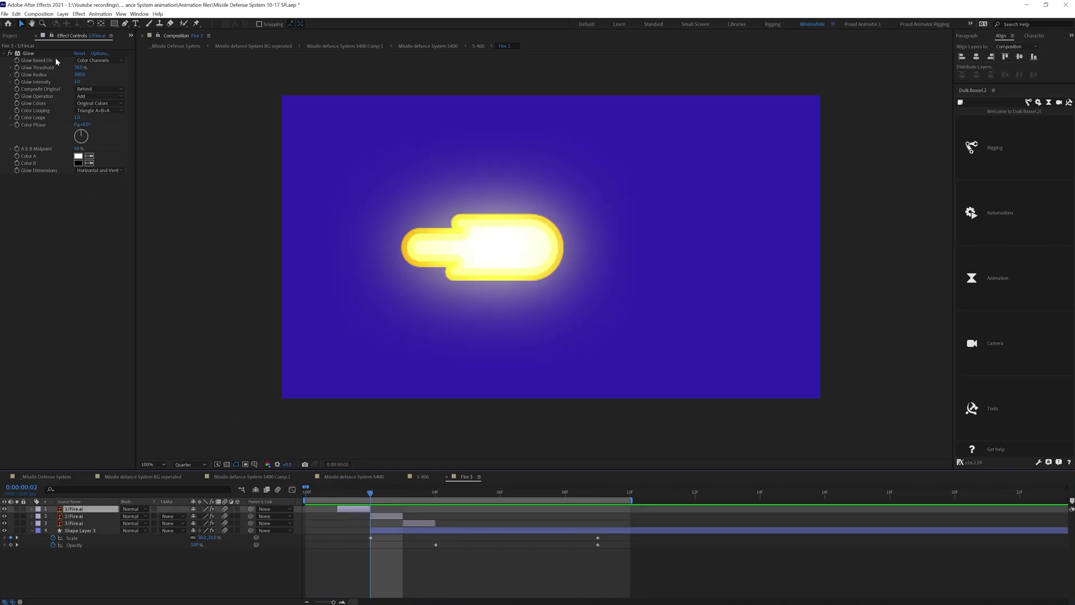
click(396, 516)
click(418, 523)
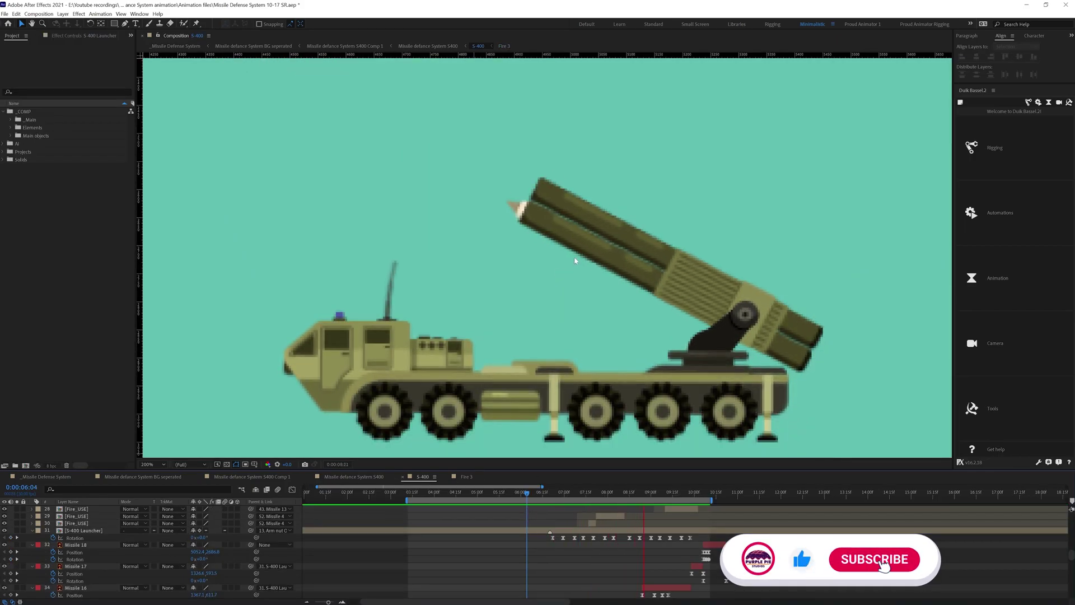
Stop the S-400 preview, go to 0:00:06:12 and examine the S-400 Launcher layer's Rotation keyframes.
key(space)
click(537, 495)
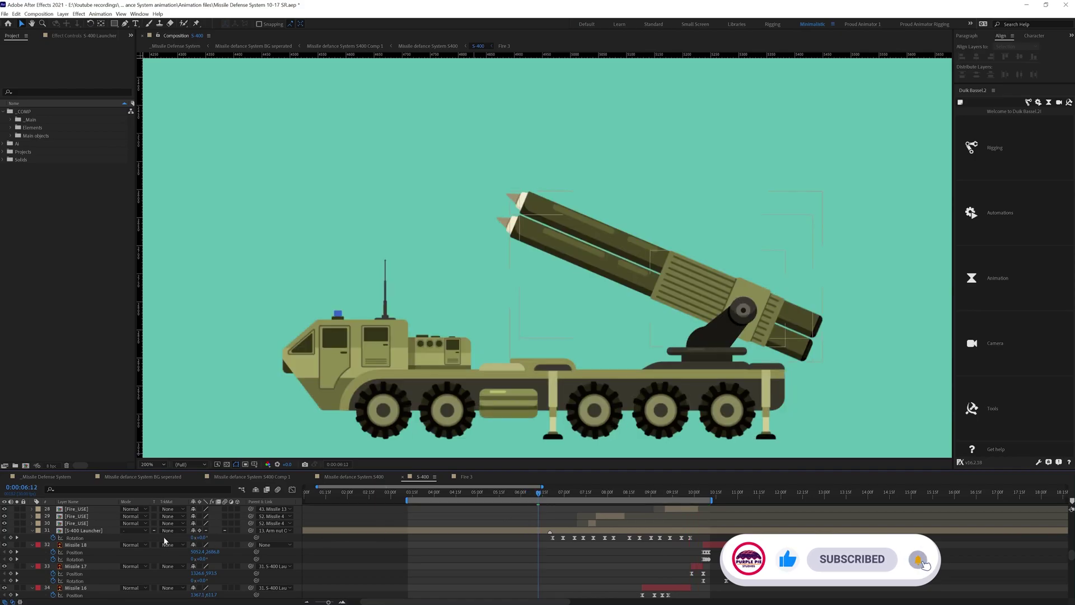
click(83, 530)
click(75, 538)
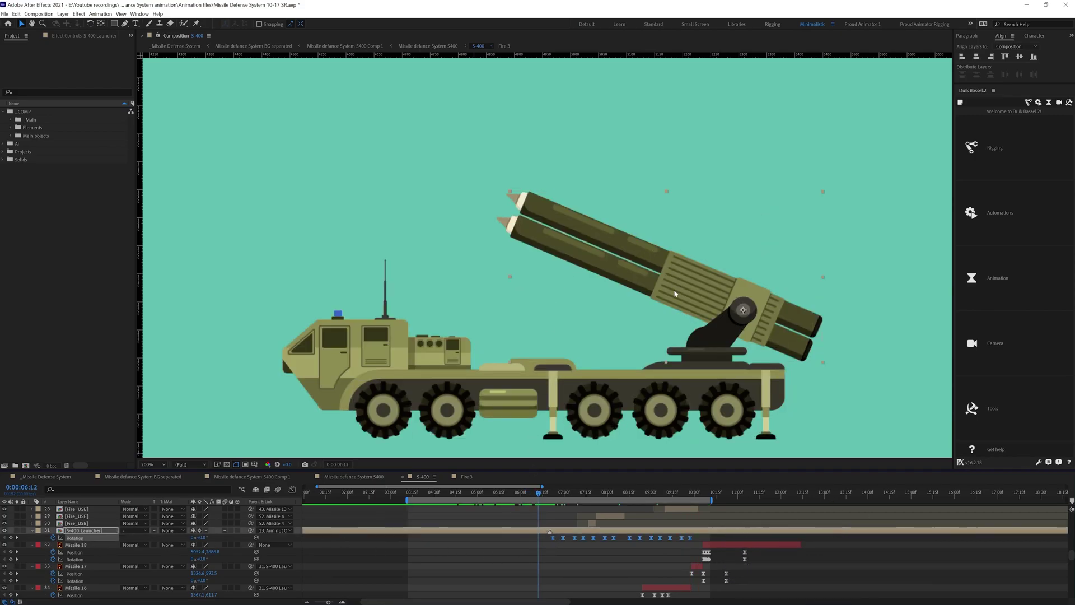
Select the Body layer's Rotation keyframes and step frame by frame from 0:00:06:15 to examine the truck's recoil.
click(561, 378)
click(542, 493)
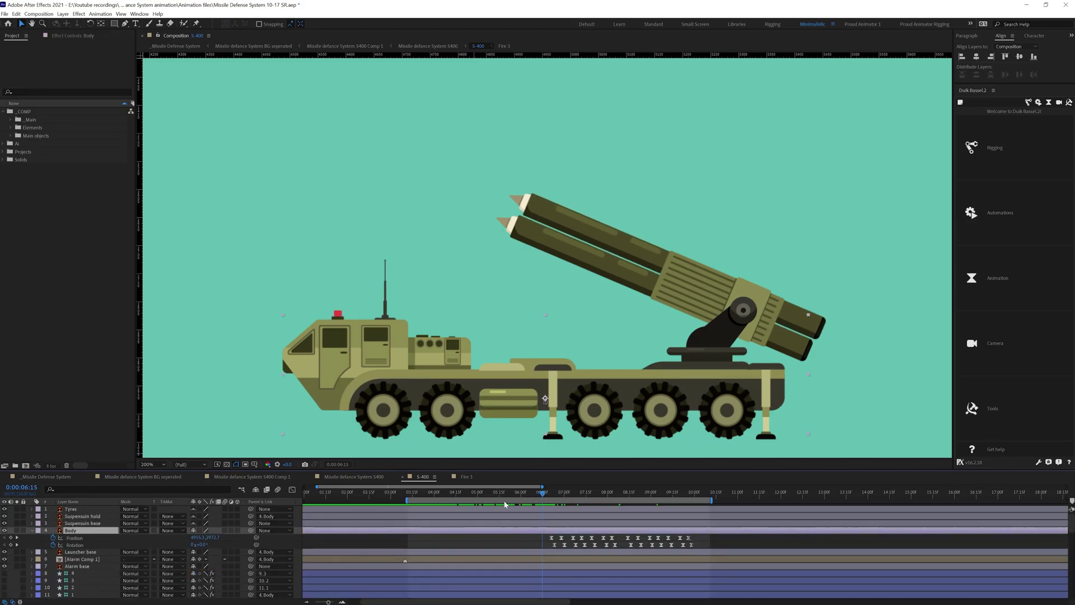
click(78, 545)
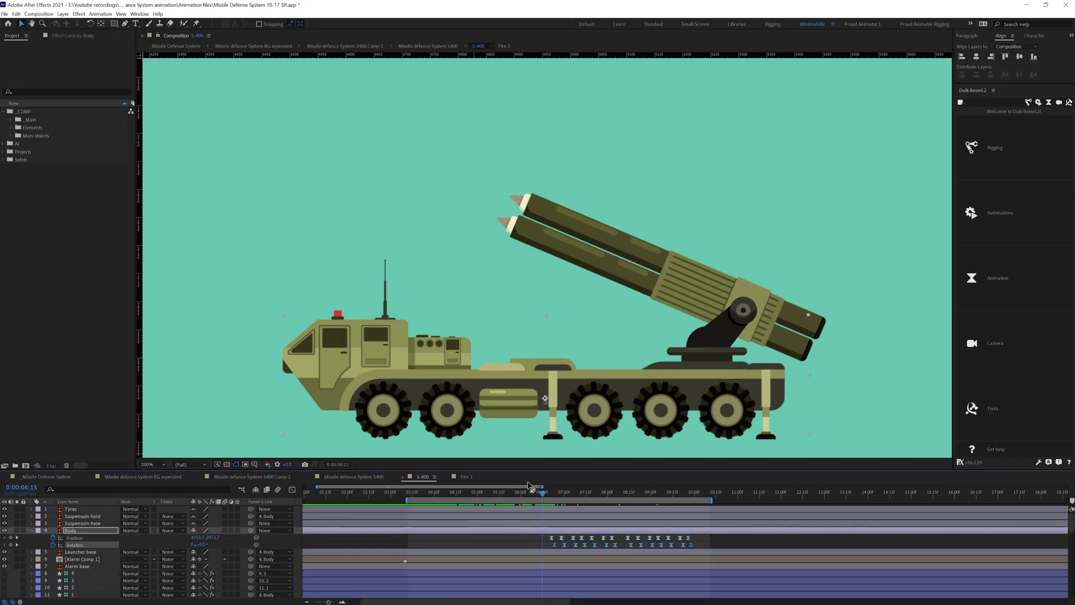
key(Page_Down)
key(Page_Down)
key(Page_Down)
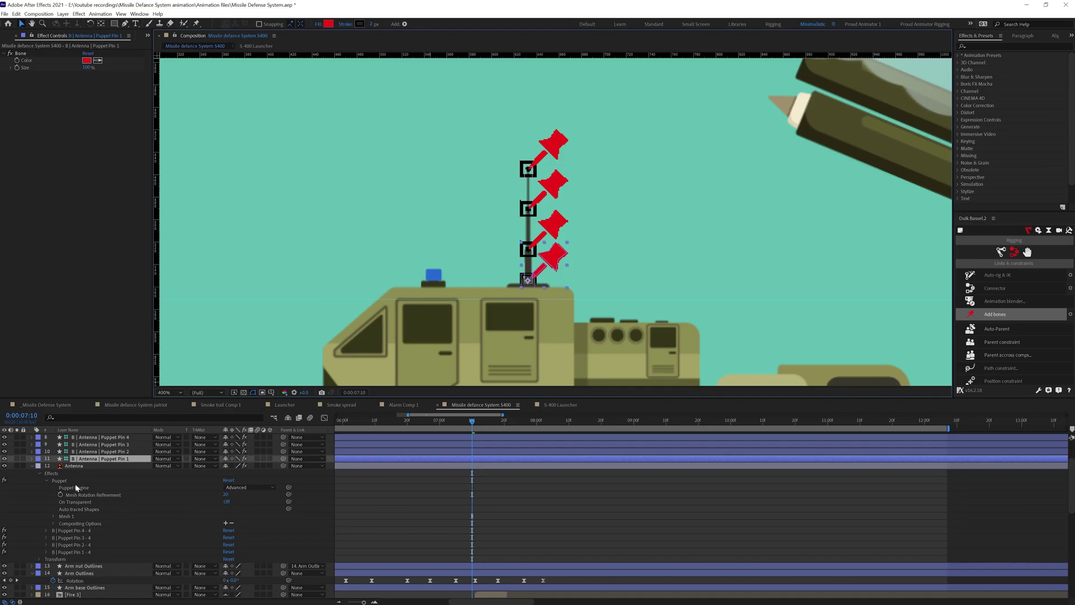
Rename the four antenna puppet pin bones 1, 2, 3 and 4, from the base to the tip.
key(Return)
text(1)
key(Return)
key(ctrl+Up)
key(Return)
text(2)
key(Return)
key(ctrl+Up)
key(Return)
text(3)
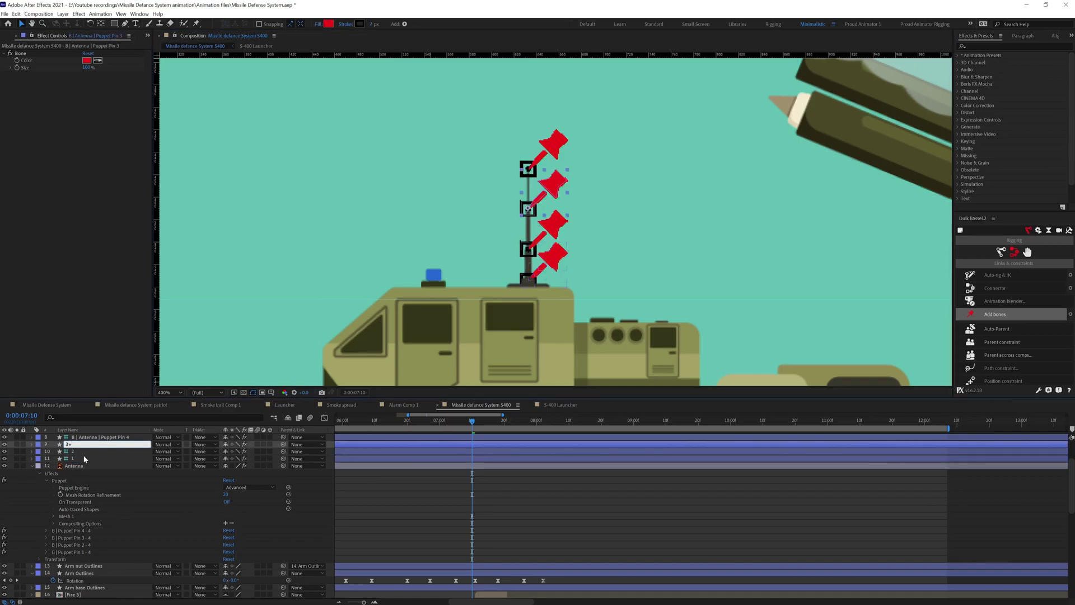
key(Return)
key(ctrl+Up)
key(Return)
text(4)
key(Return)
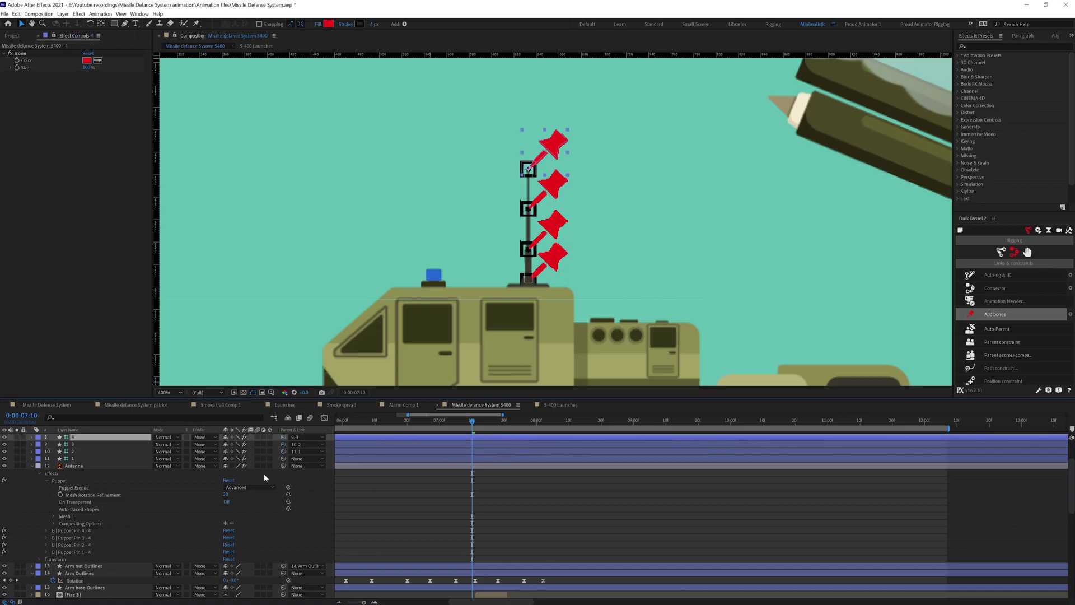
Select antenna bone 2 and collapse the Antenna layer's expanded properties in the timeline.
click(76, 452)
click(32, 465)
click(88, 480)
key(comma)
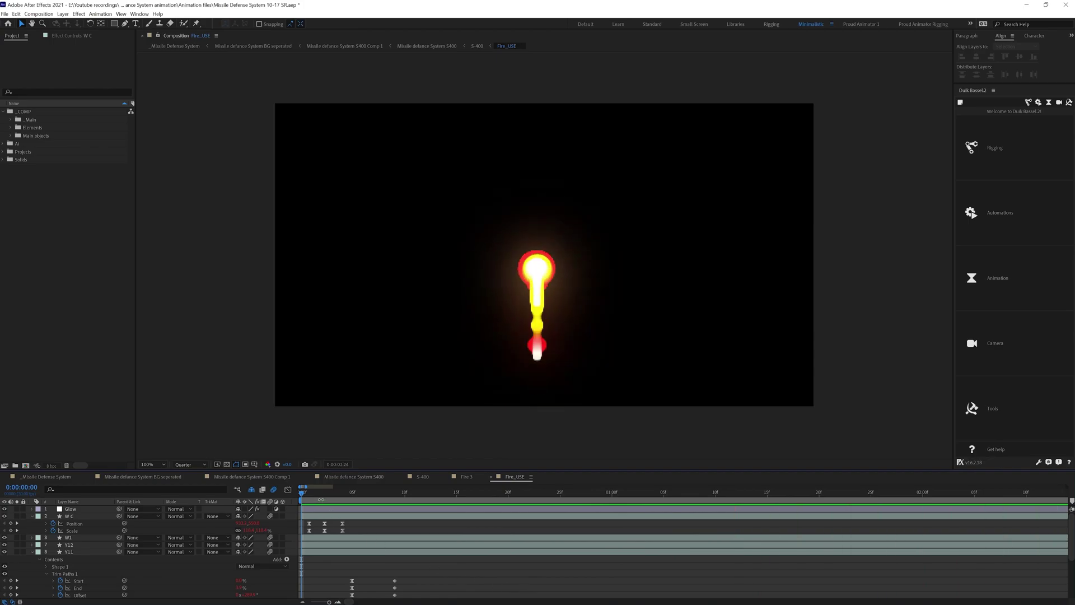
Solo the W C layer in the Fire_USE composition and preview its Position animation from the first frame.
click(301, 495)
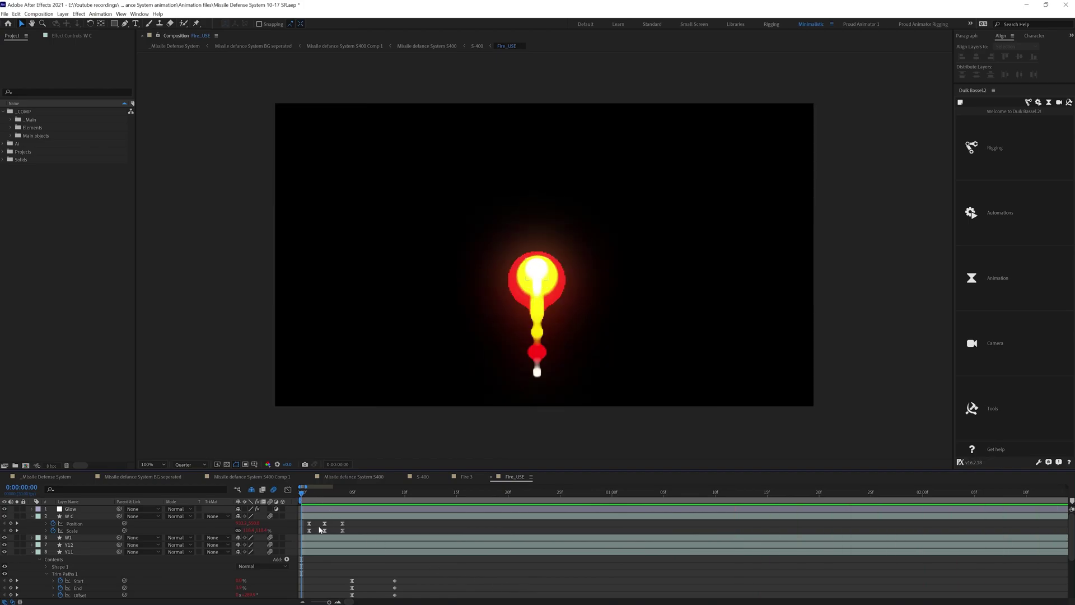
click(320, 517)
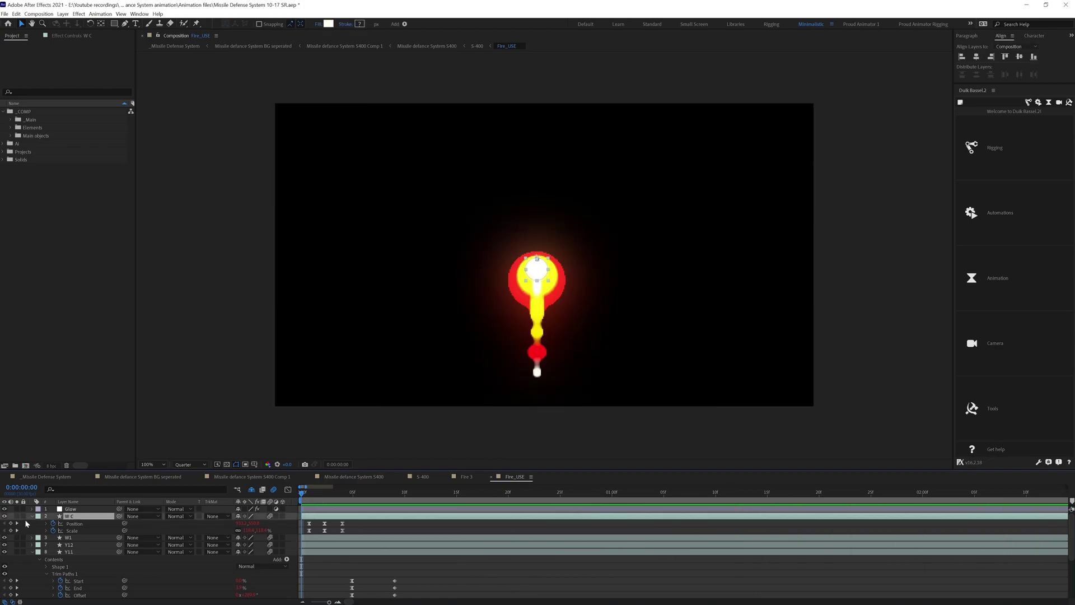
click(17, 516)
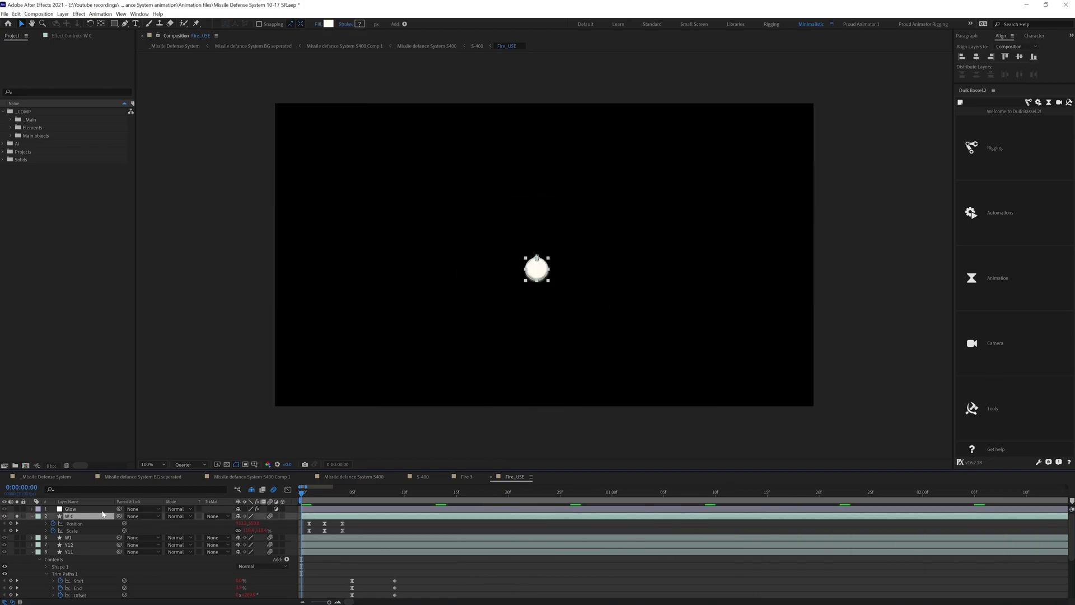
click(76, 524)
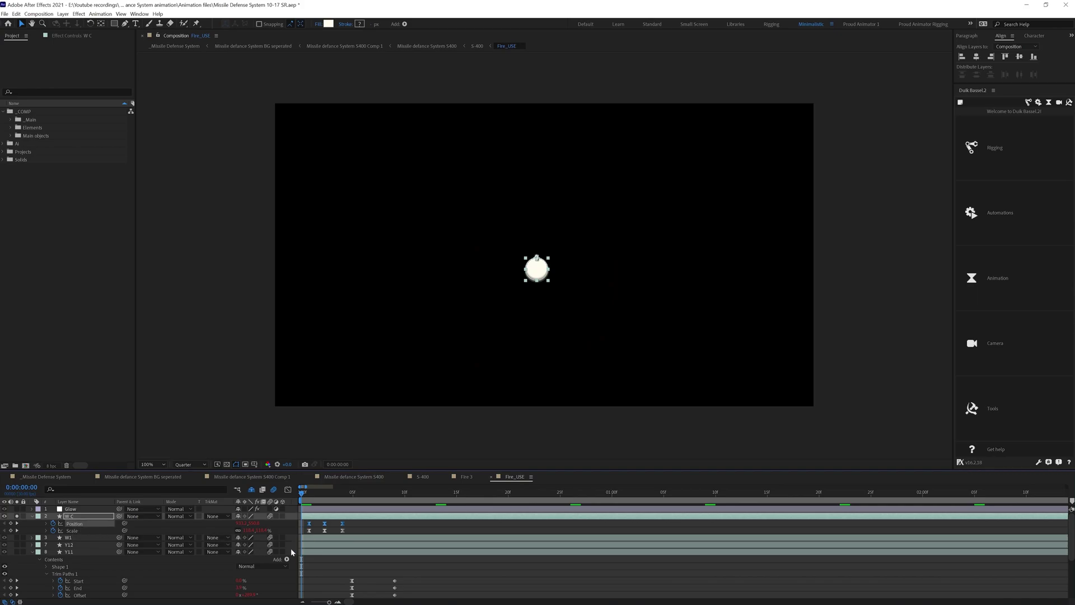
key(space)
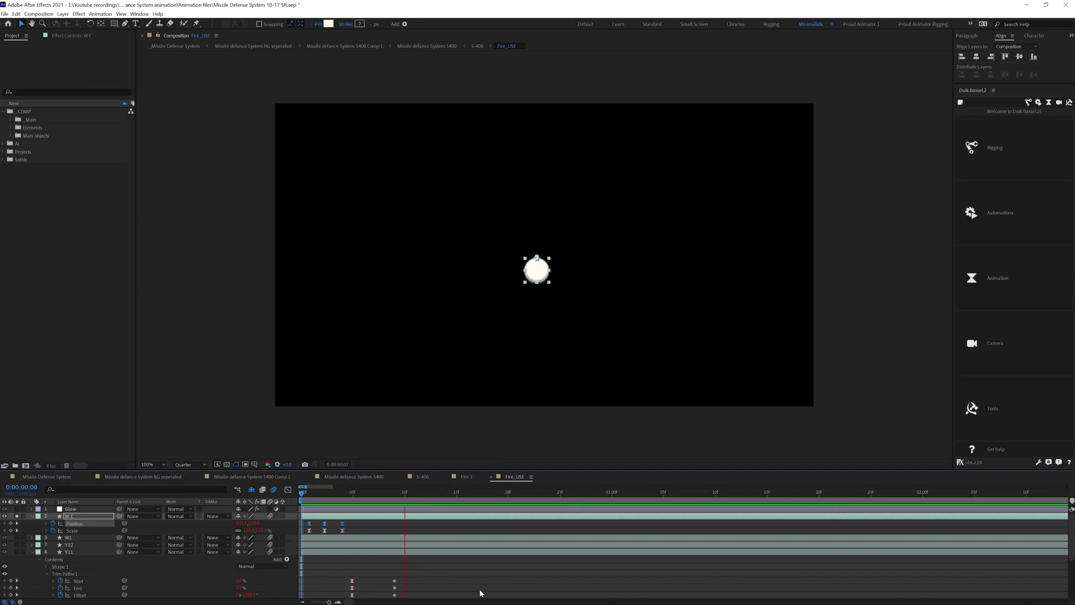
key(space)
Solo the Y11 line layer as well and examine its Trim Paths 1 Start, End and Offset keyframes.
click(85, 552)
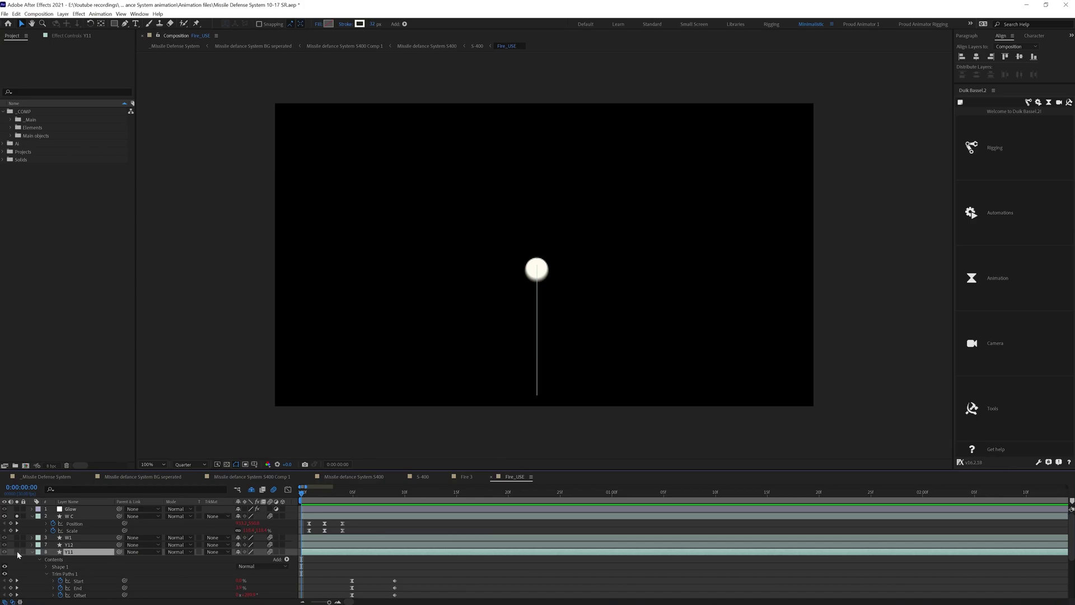
scroll(74, 554, down, 1)
click(68, 552)
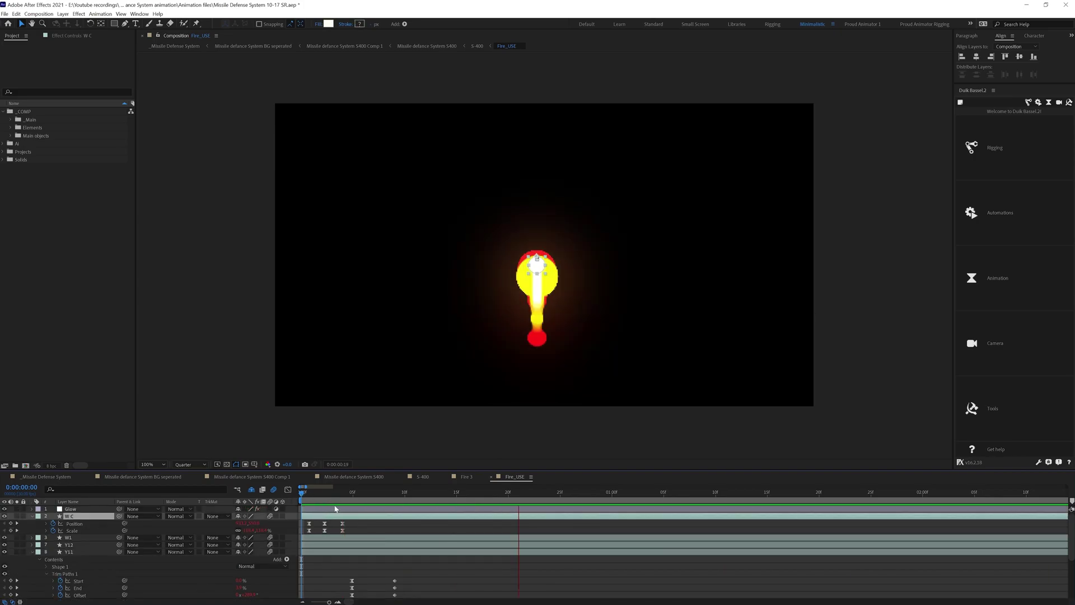
Scrub the complete flame around 0:00:00:02, return to the first frame and select the Y11 layer.
click(321, 493)
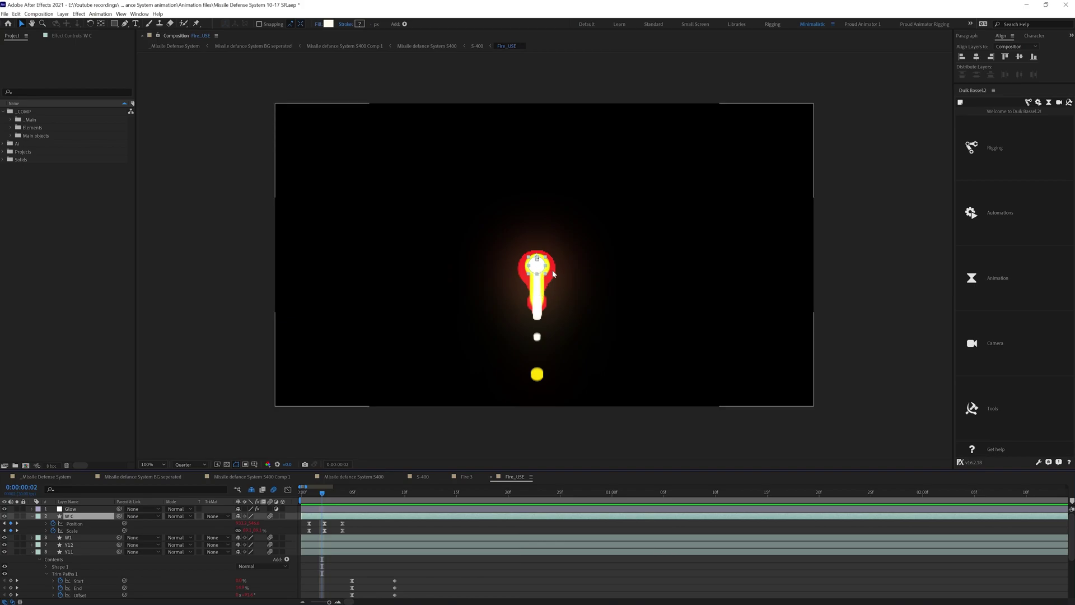
mouse_move(305, 500)
mouse_down()
mouse_move(300, 515)
mouse_move(316, 499)
mouse_move(350, 500)
mouse_move(291, 503)
mouse_up()
click(322, 553)
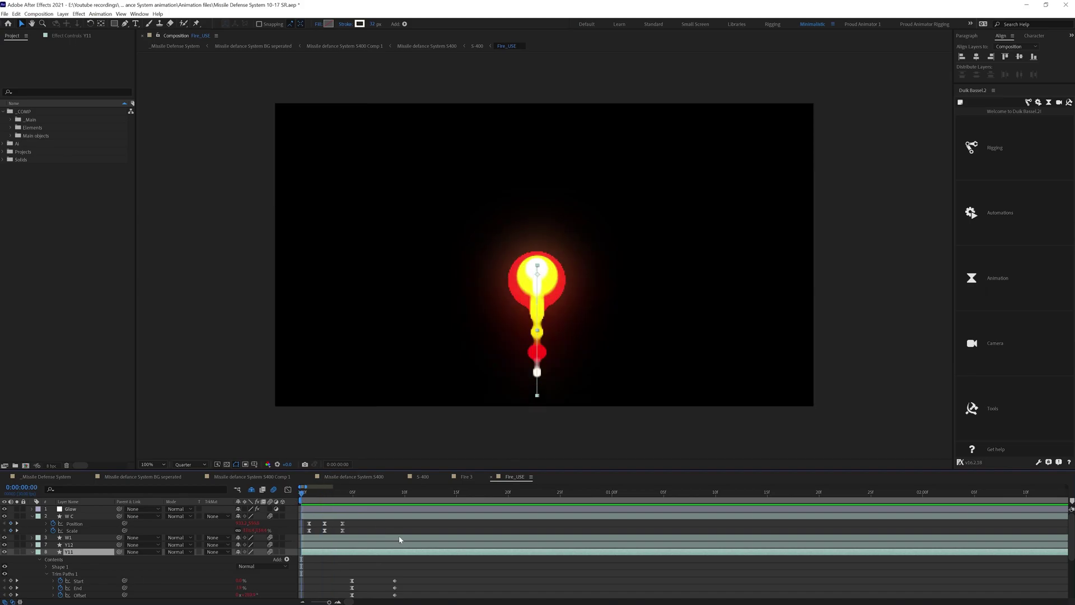
Examine the Gaussian Blur and Levels effect settings on the Glow adjustment layer.
click(73, 509)
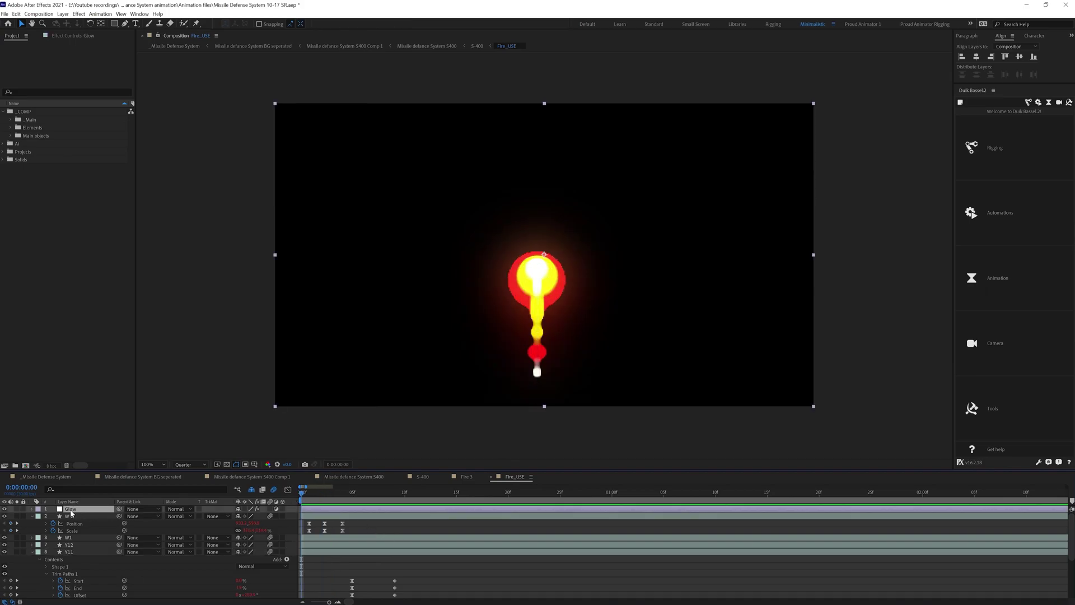
click(76, 36)
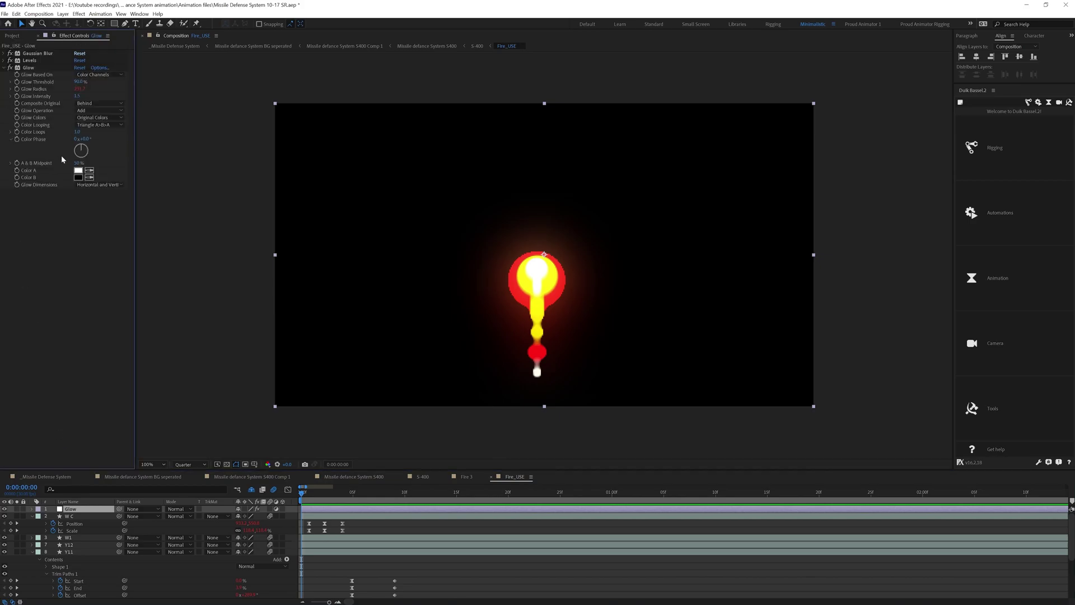
click(32, 56)
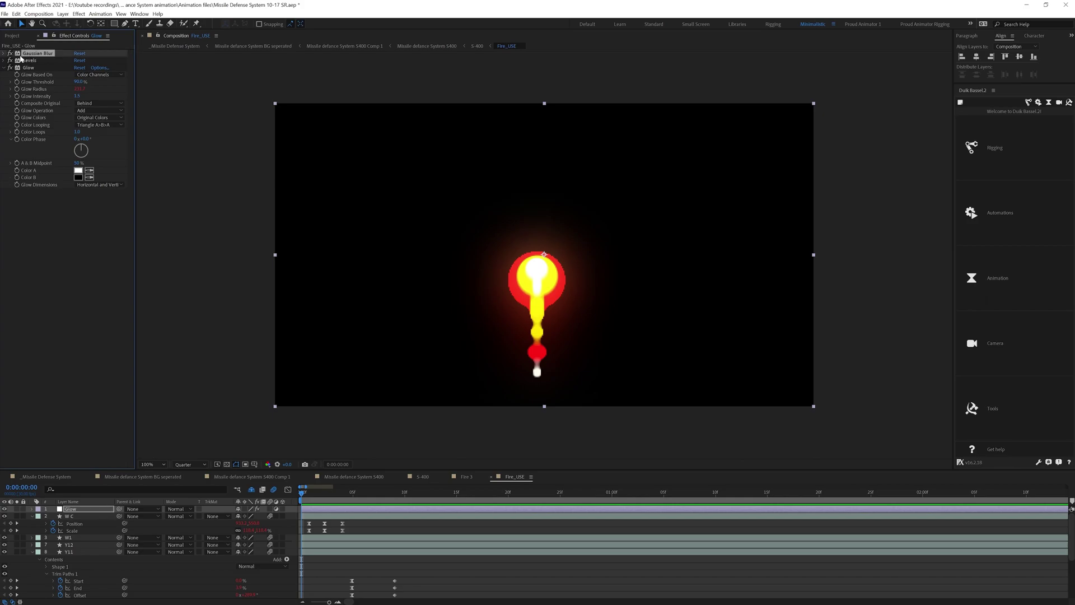
click(4, 53)
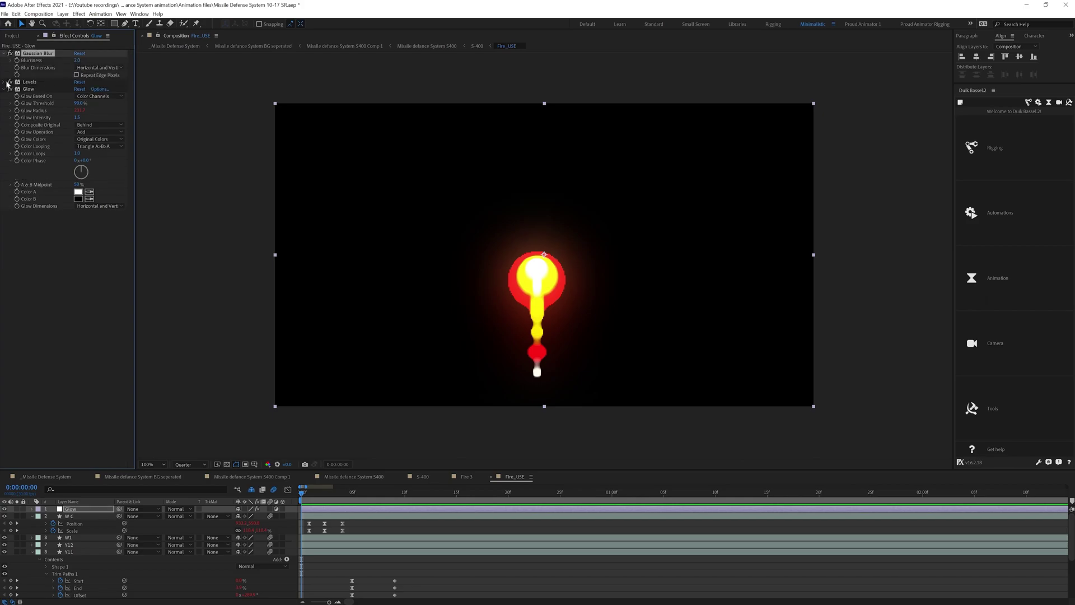
click(31, 82)
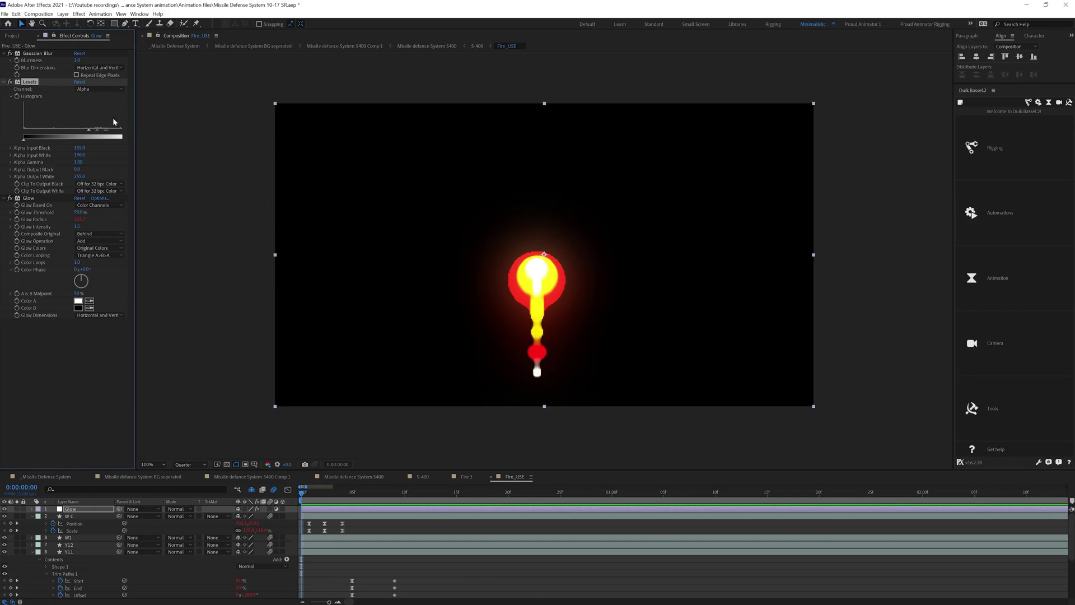
Turn off the Gaussian Blur and Levels effects on the Glow adjustment layer.
key(space)
click(10, 55)
click(10, 82)
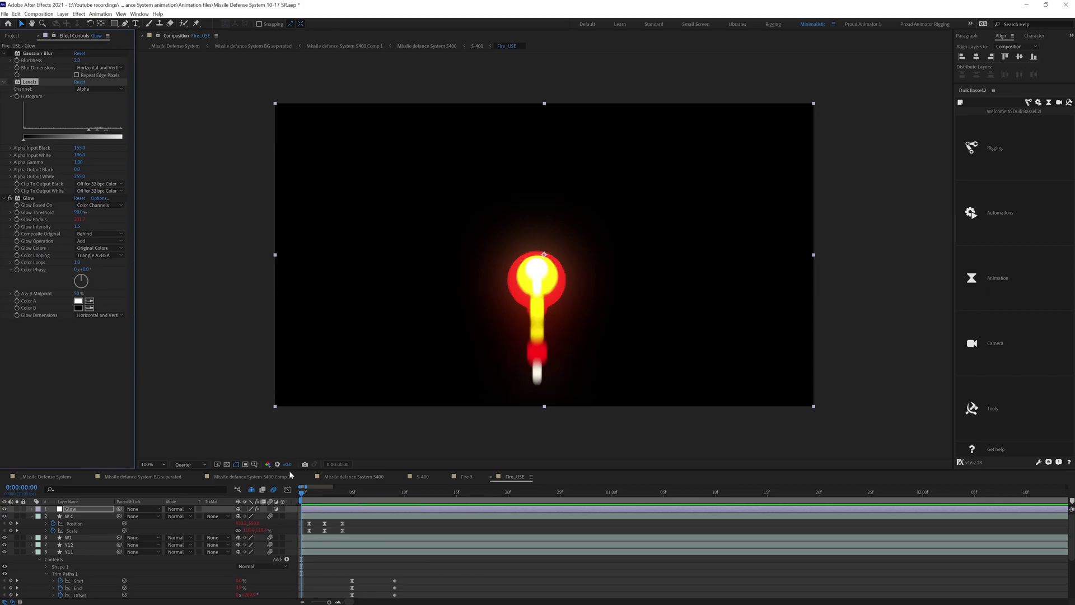
Preview the flame animation without the Gaussian Blur and Levels effects.
click(454, 571)
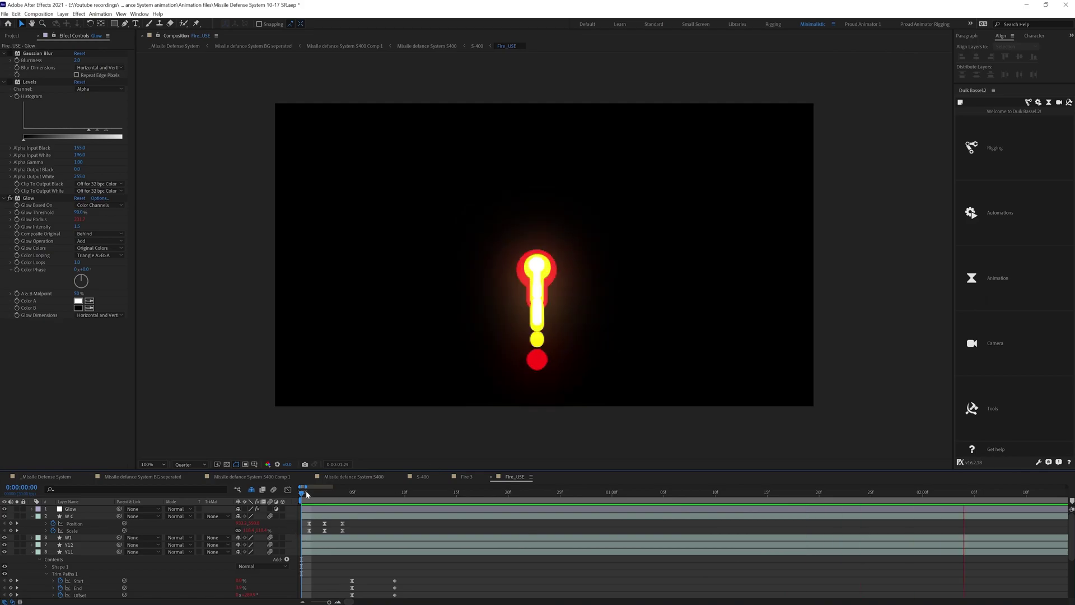
key(space)
click(274, 490)
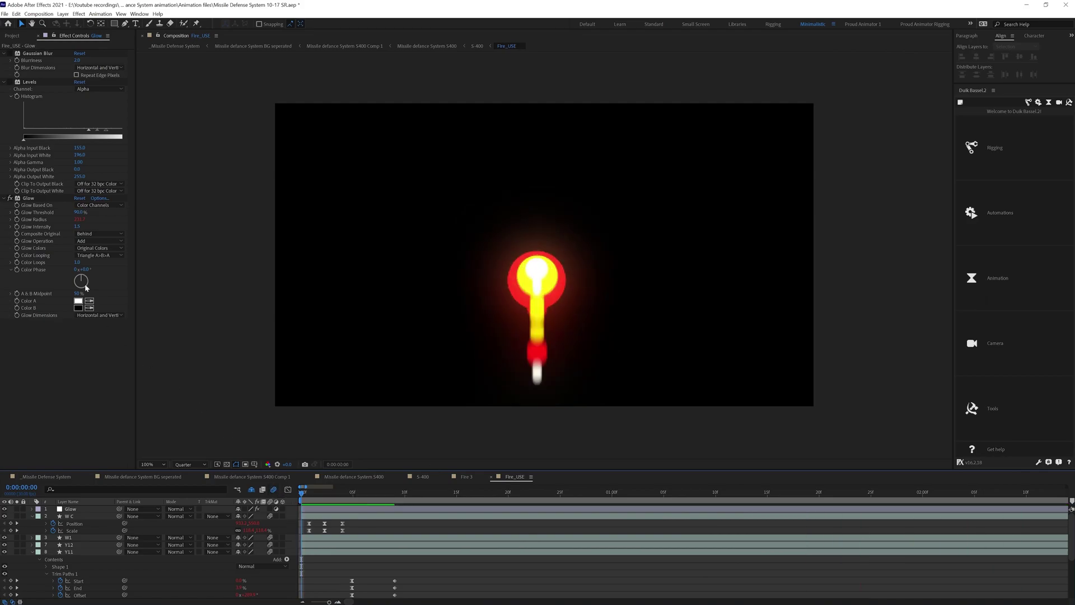
Turn the Levels and Gaussian Blur effects on the Glow adjustment layer back on and preview the flame.
click(10, 82)
click(10, 53)
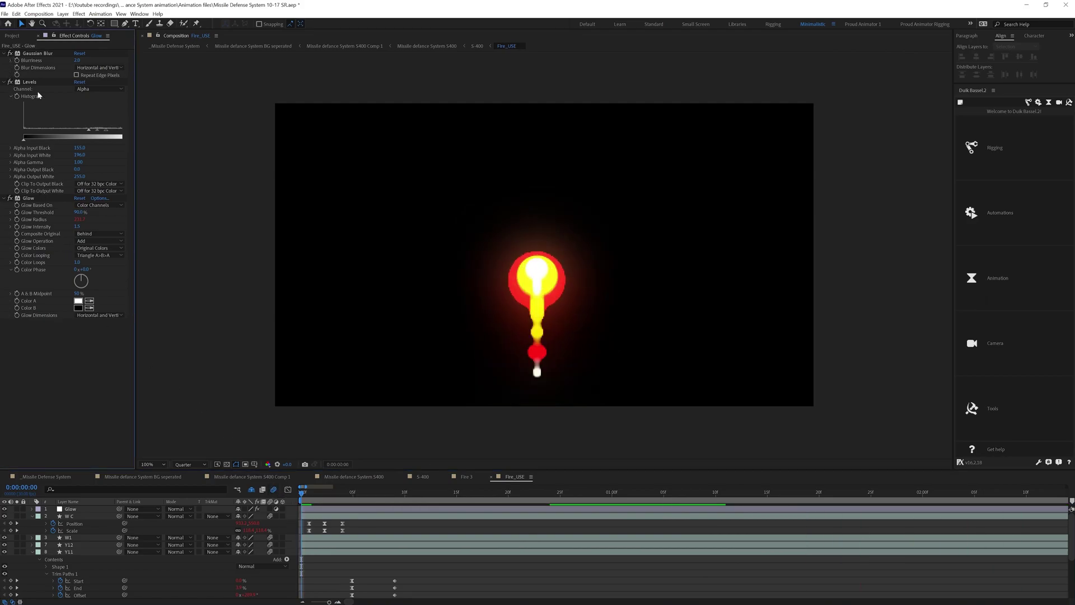
click(406, 564)
key(space)
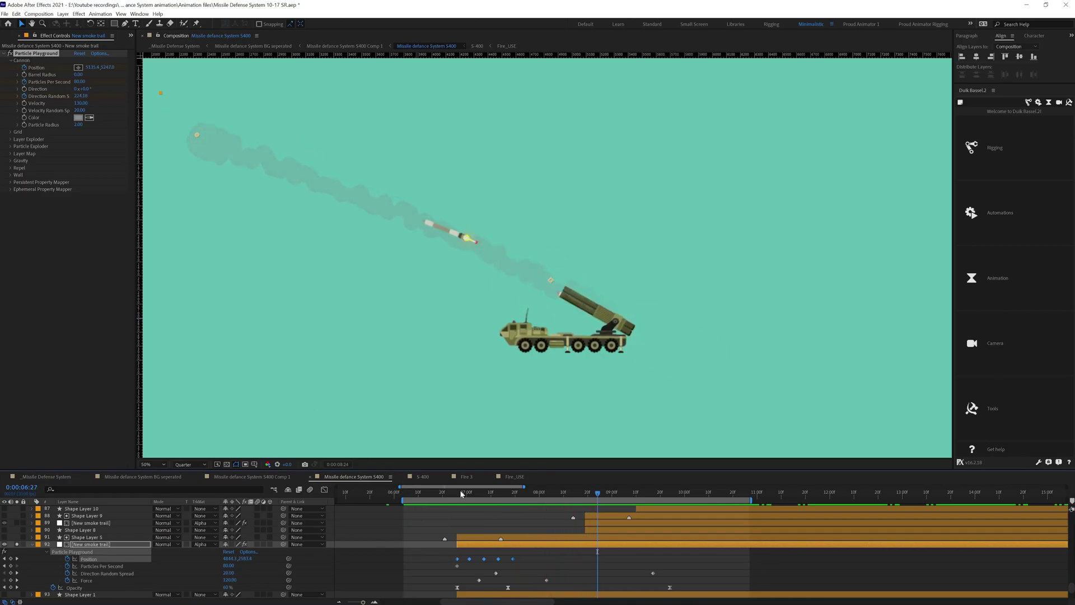
Scrub the S400 missile launch to 0:00:06:28 and examine the Particle Playground Position on the New smoke trail layer.
drag(461, 492, 463, 493)
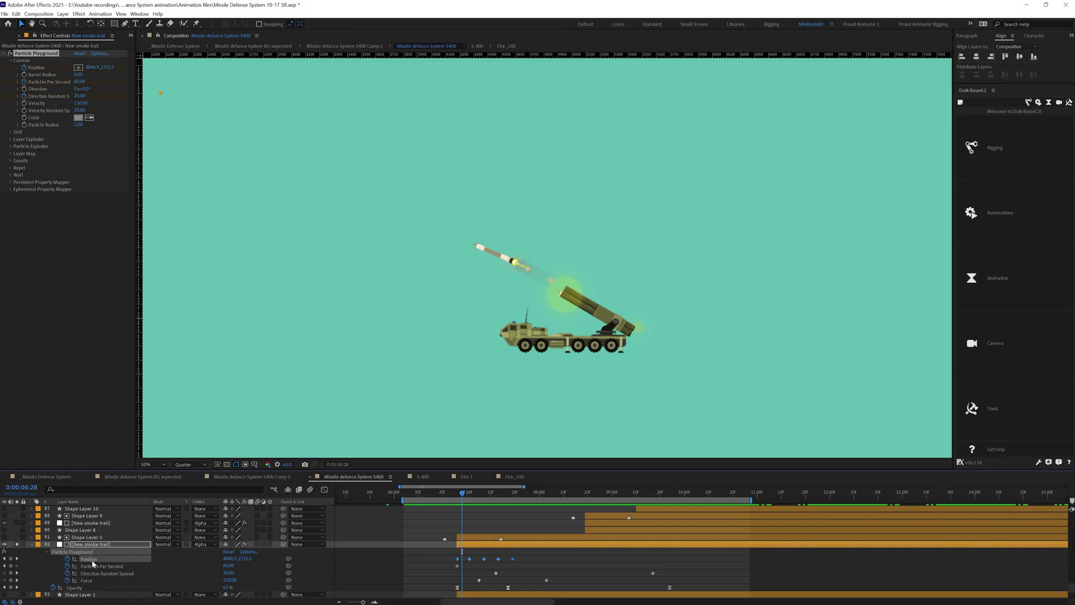
click(36, 68)
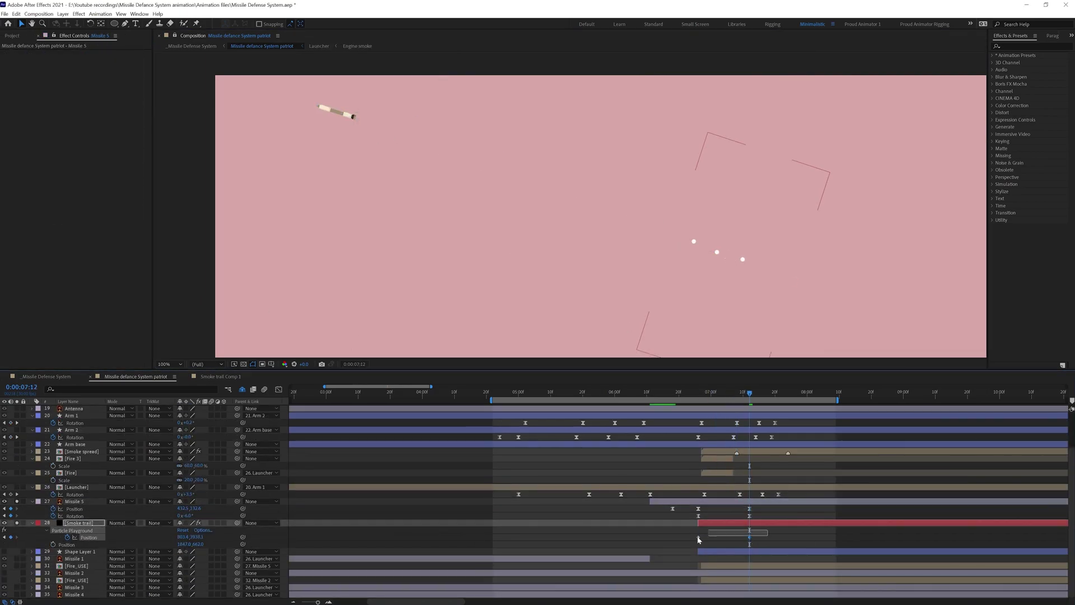
Examine the Smoke trail layer's Particle Playground Position keyframes from 0:00:06:26 in the patriot composition against the missile's flight.
drag(699, 540, 694, 541)
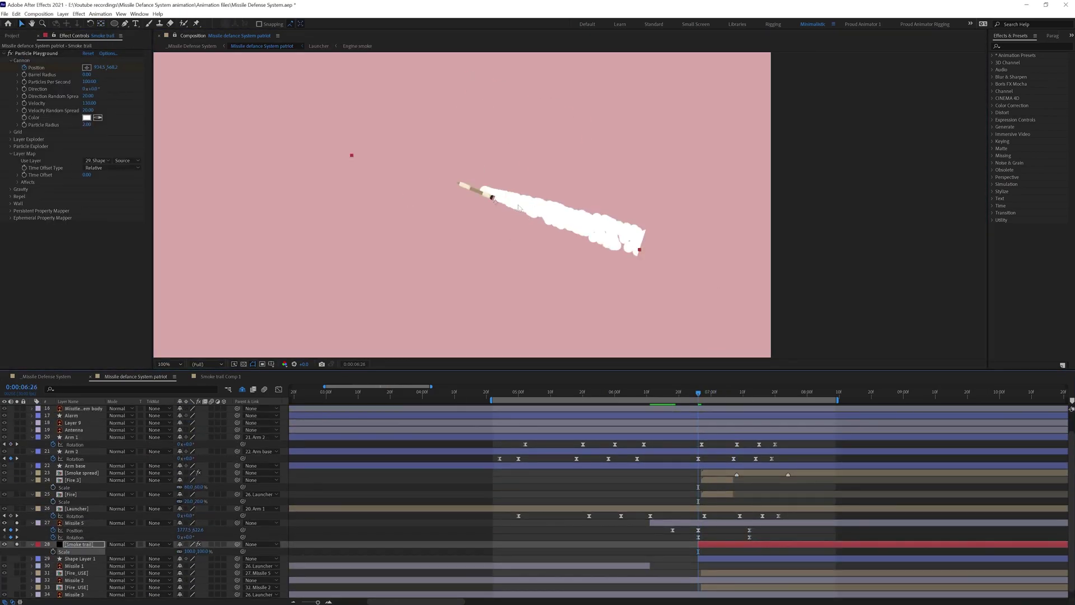
drag(701, 393, 701, 393)
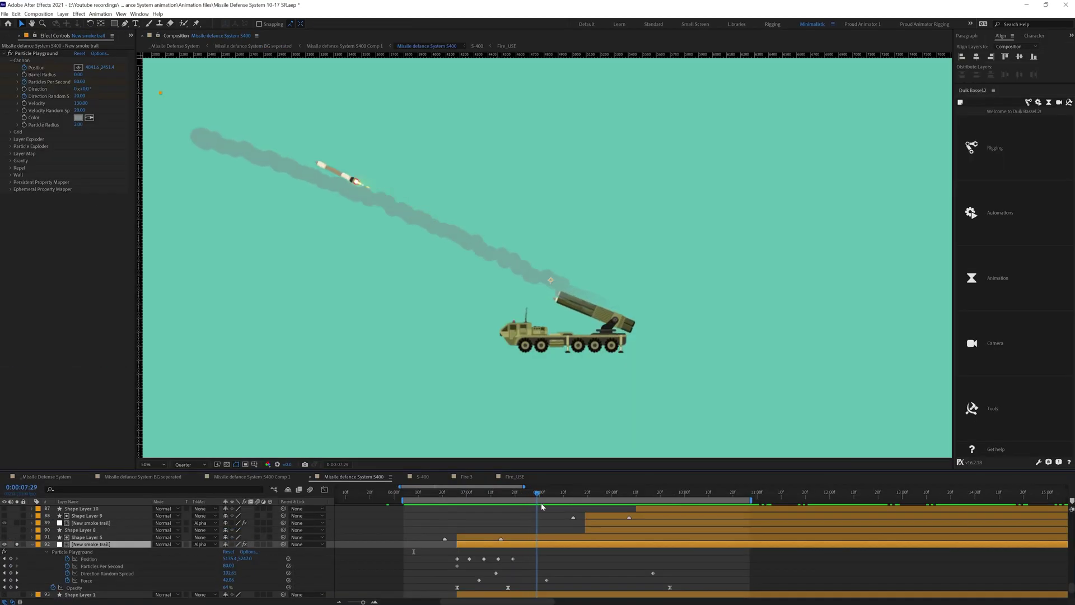
drag(542, 506, 585, 505)
click(126, 587)
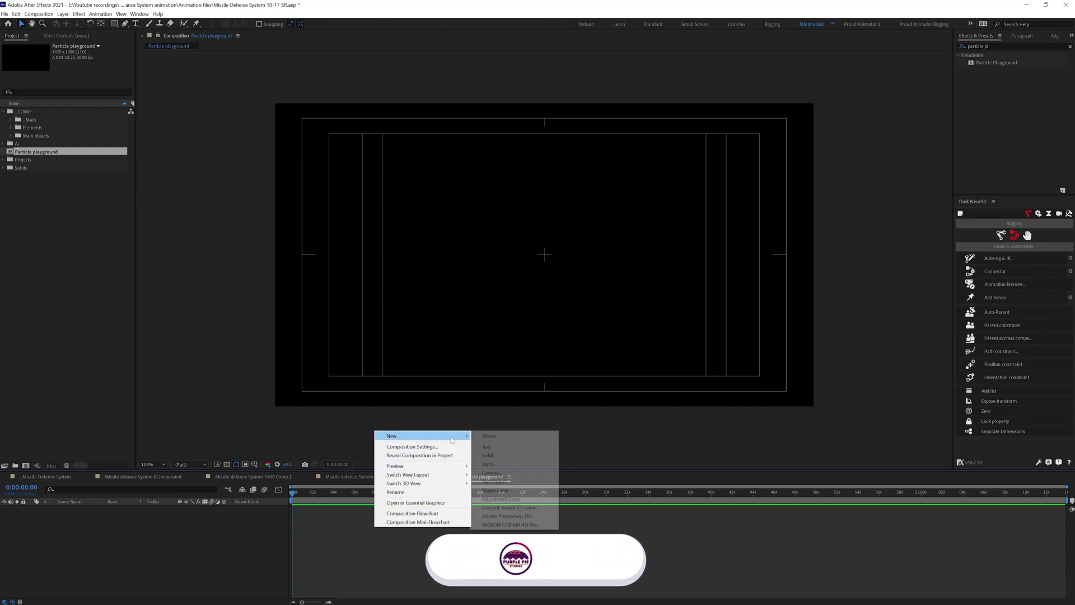
Create a solid in the Particle playground composition, apply the Particle Playground effect to it and preview the particles.
click(480, 454)
key(Return)
drag(997, 62, 309, 509)
click(352, 549)
key(space)
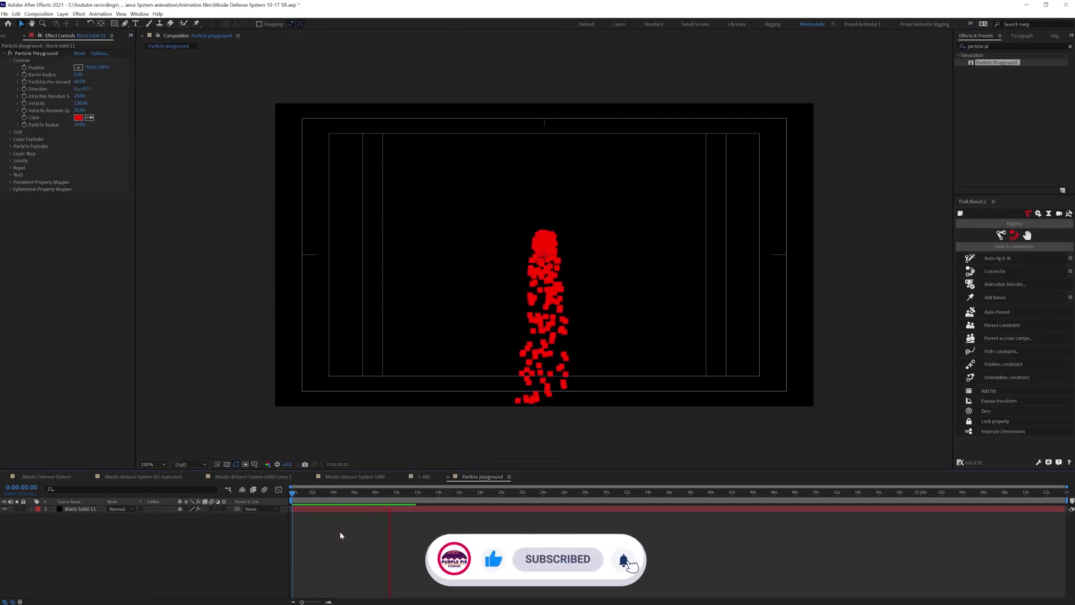
key(space)
Draw a small circle with the Ellipse tool left of the composition's centre, with a white fill and no stroke.
click(114, 23)
click(150, 42)
drag(449, 270, 468, 288)
click(261, 24)
drag(168, 185, 116, 165)
click(302, 168)
click(277, 24)
click(391, 140)
click(434, 177)
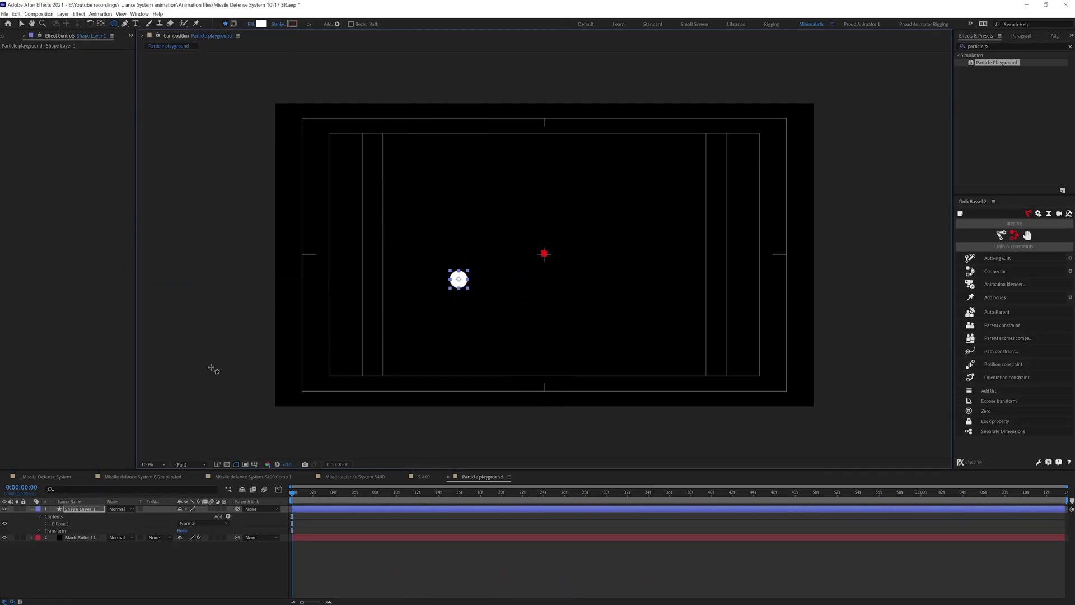
Move the white circle's shape layer beneath the particle solid and select the solid.
drag(80, 509, 82, 540)
click(82, 509)
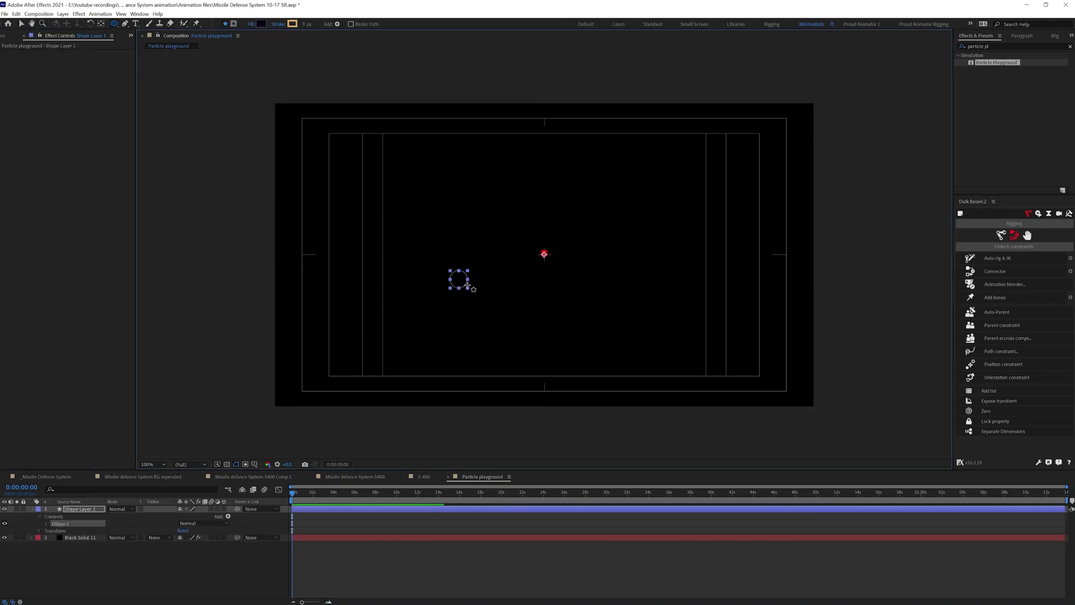
drag(467, 285, 468, 288)
click(261, 23)
drag(157, 185, 112, 158)
click(302, 168)
click(282, 25)
click(389, 128)
click(419, 174)
drag(86, 509, 83, 540)
click(80, 509)
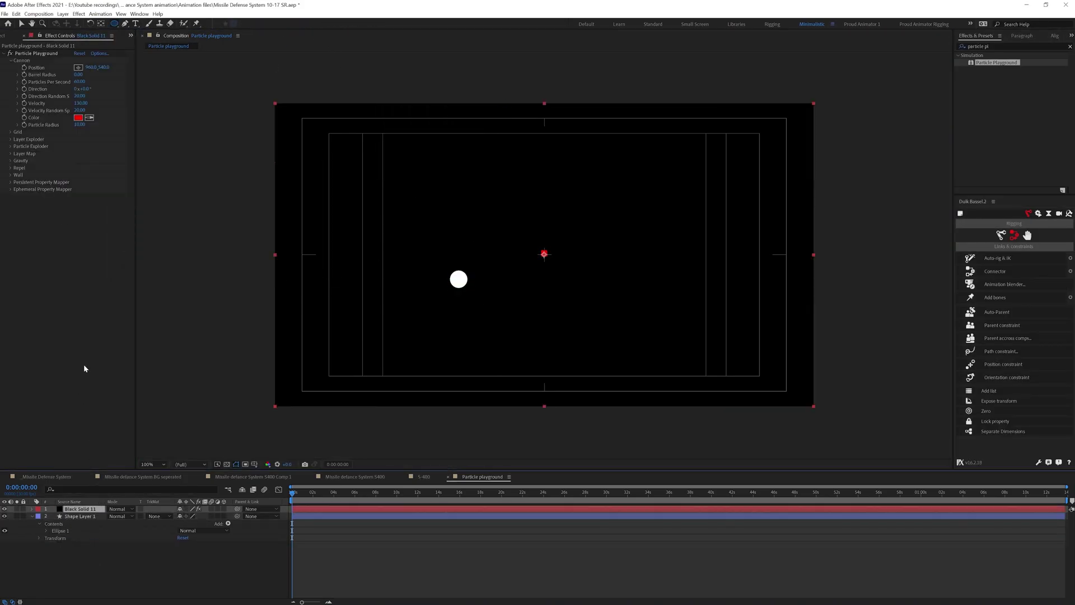
Set the Particle Playground Layer Map to use the circle's shape layer and preview the particles.
click(11, 154)
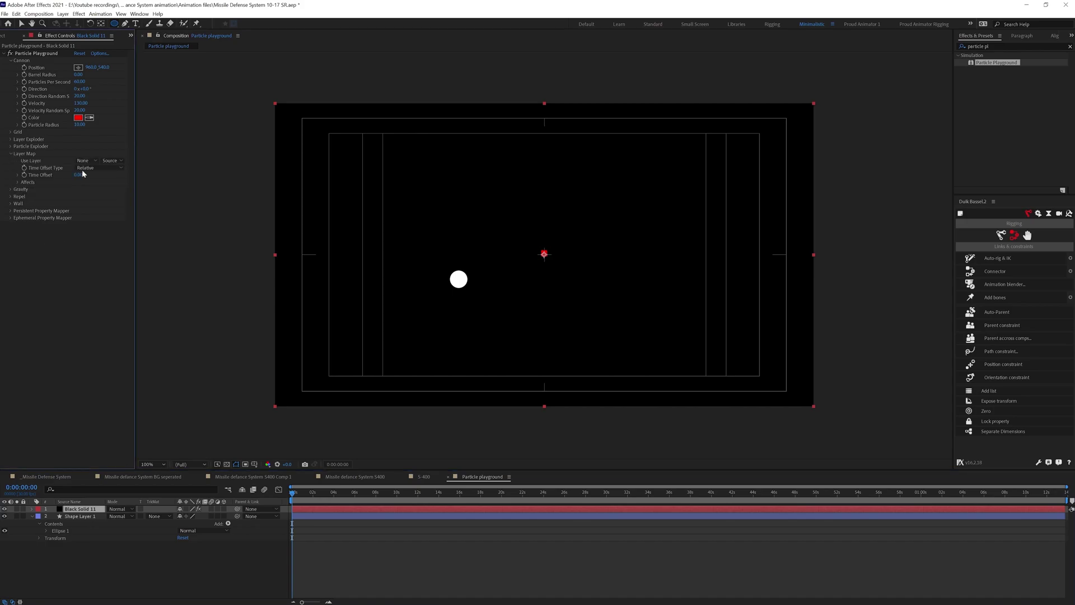
click(93, 162)
click(100, 188)
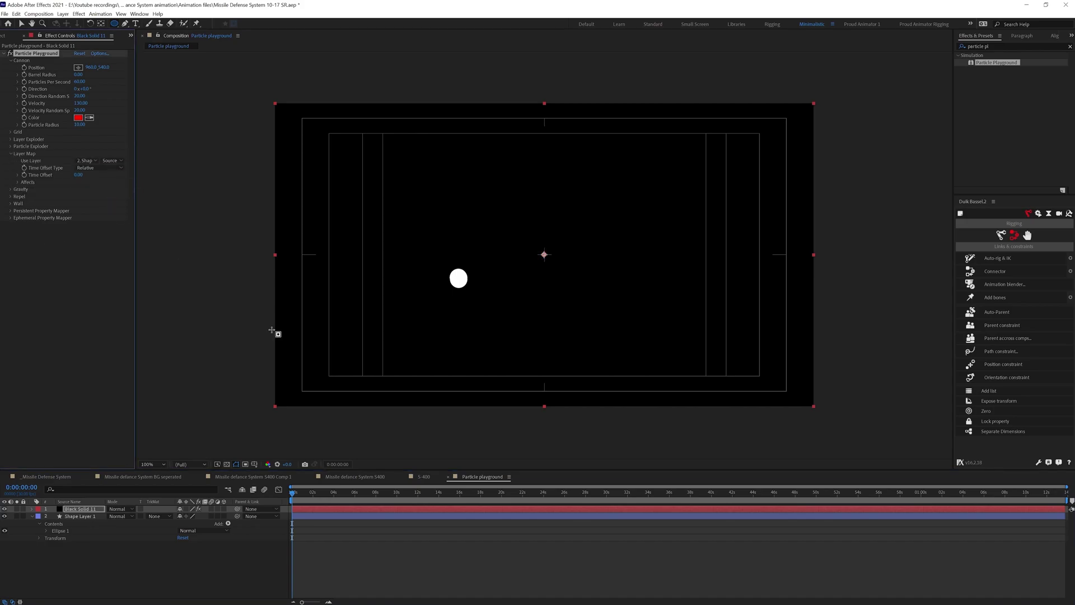
click(344, 559)
key(space)
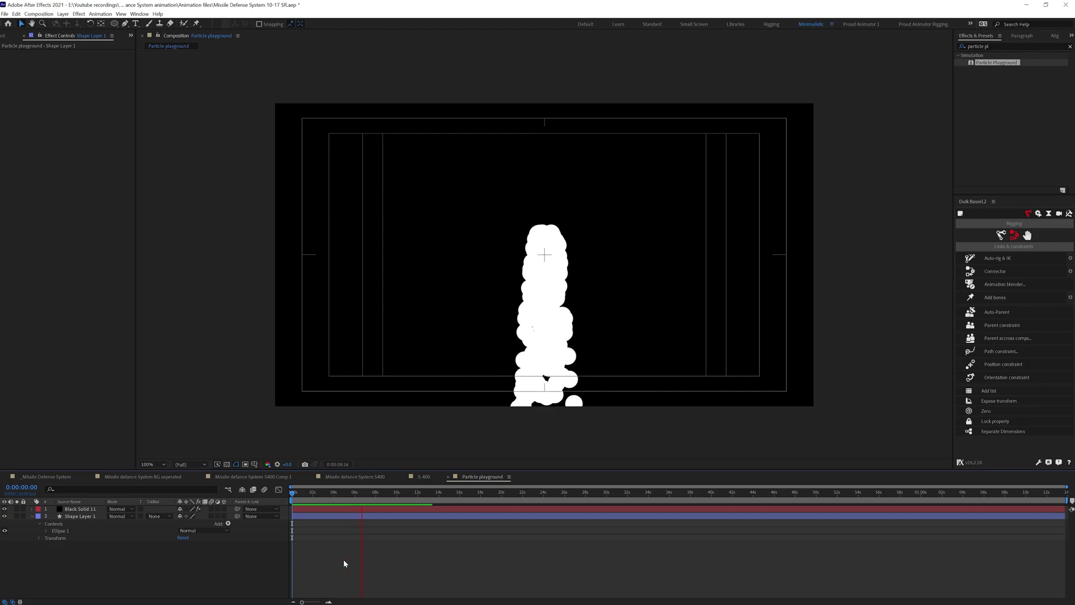
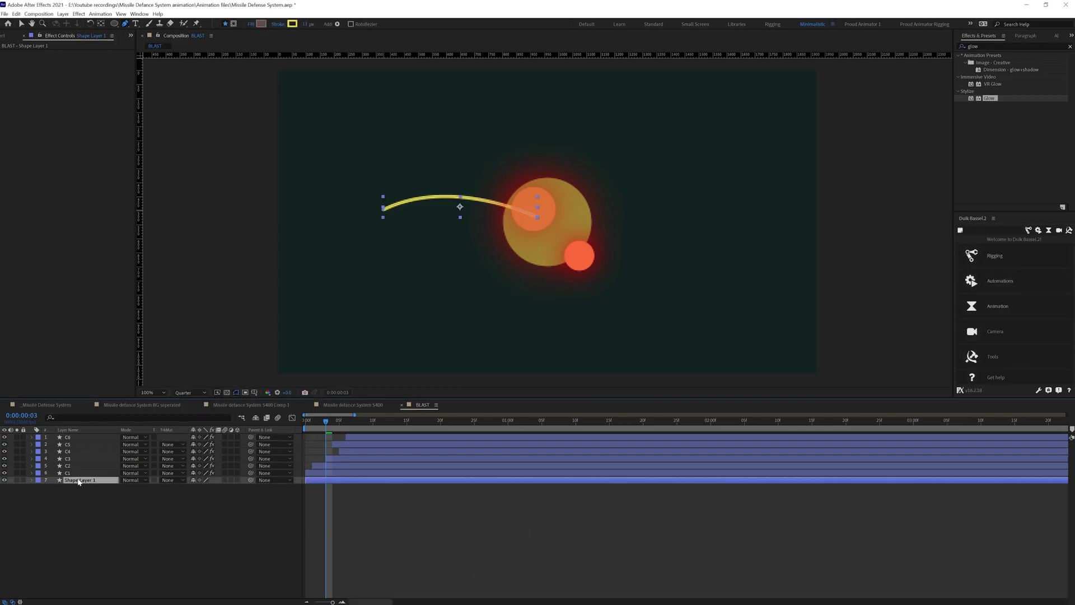
Add a shape operator to the curved yellow line's shape layer in the BLAST composition and reduce one of its values.
click(241, 487)
click(196, 418)
drag(195, 515, 162, 519)
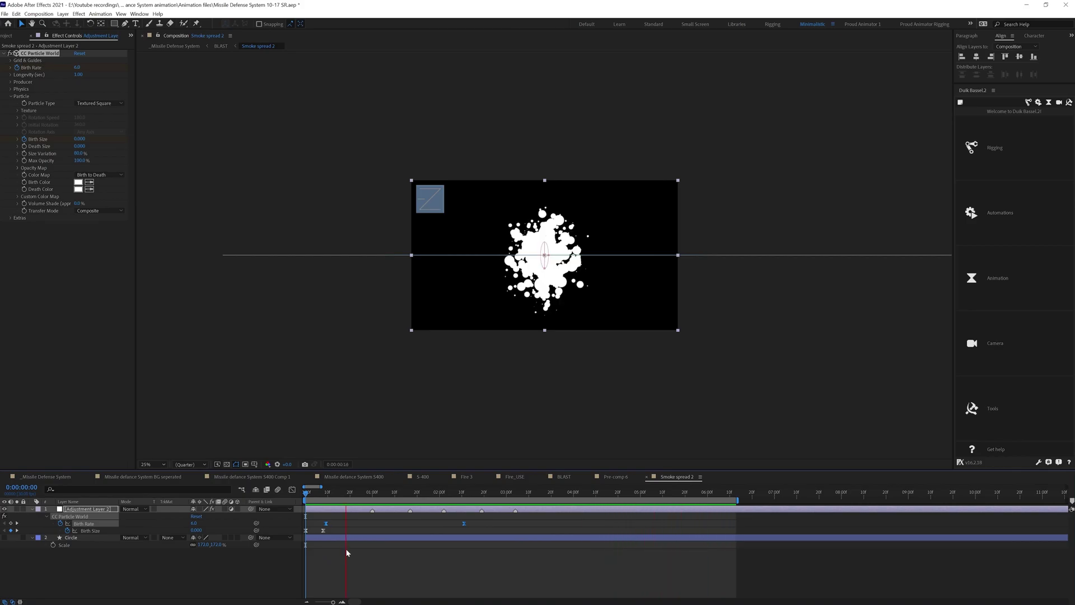
Examine the CC Particle World Birth Size and Birth Rate keyframes in the Smoke spread 2 composition and preview the particle burst.
click(303, 492)
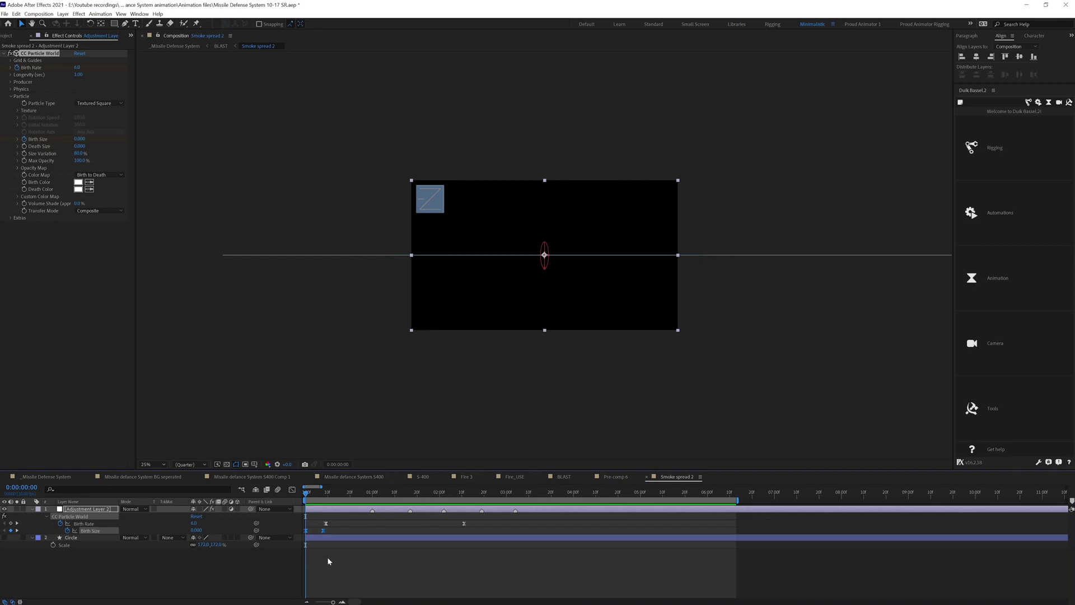
key(k)
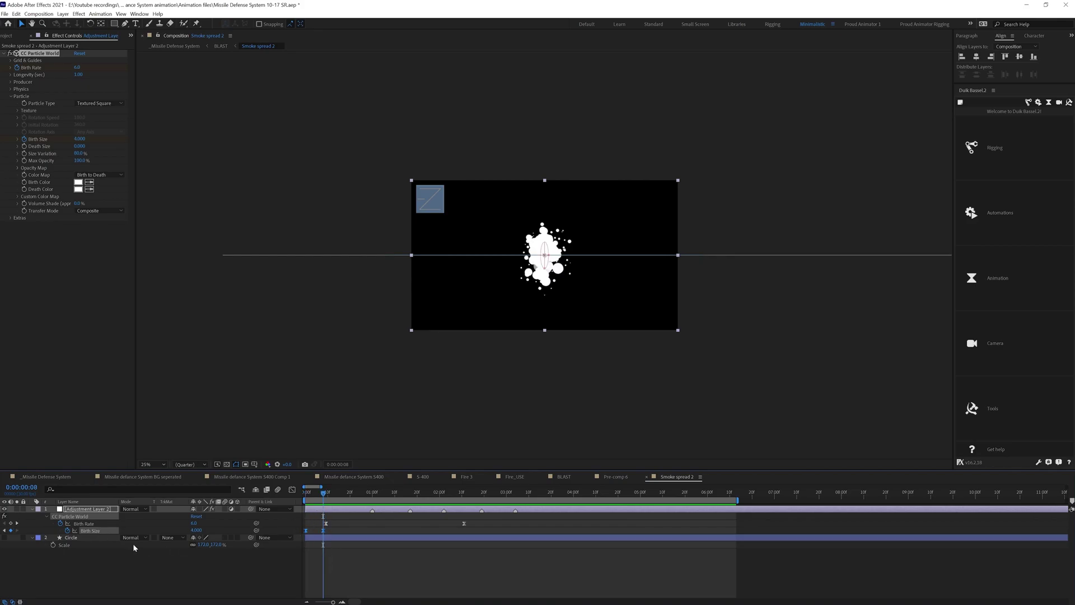
key(k)
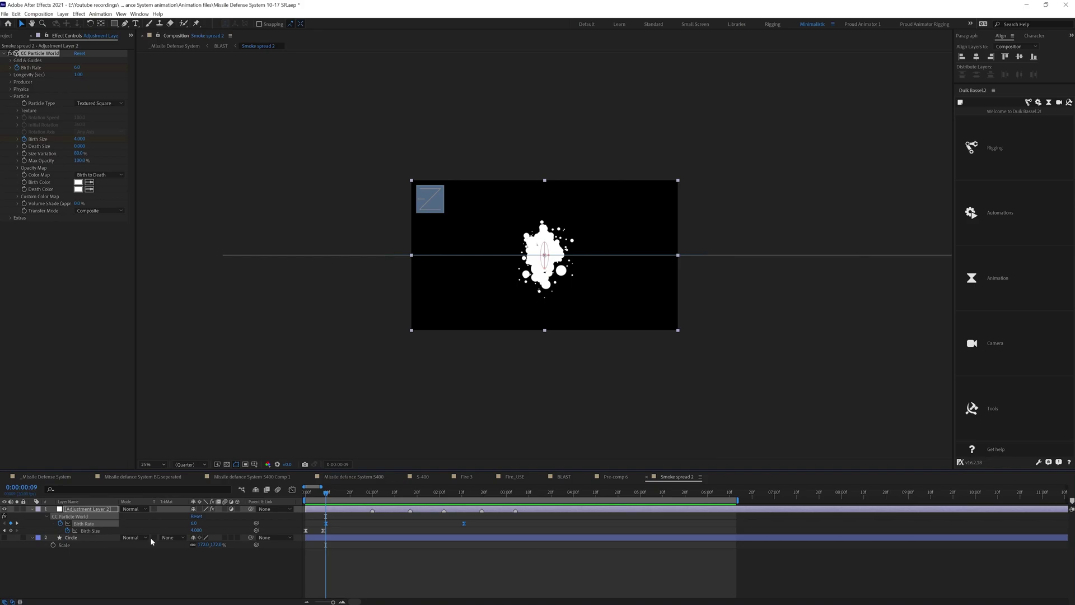
key(k)
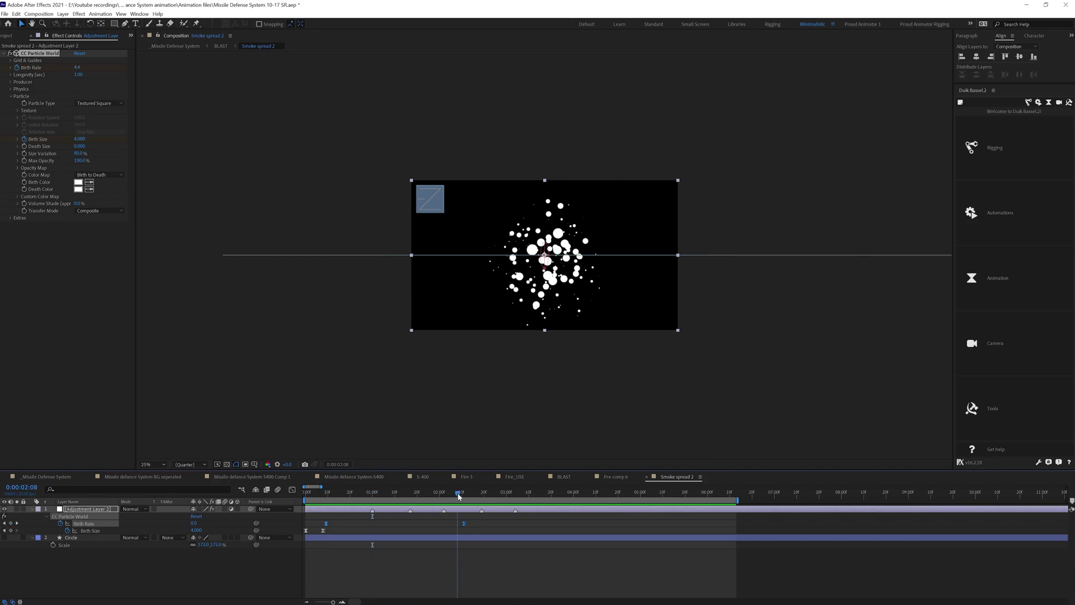
key(space)
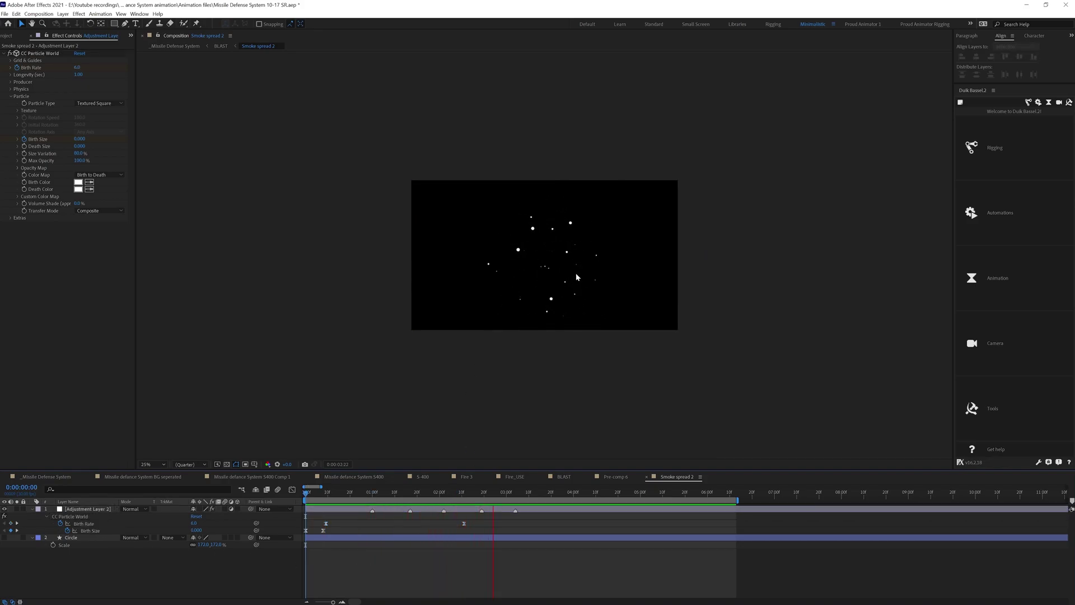
Examine the CC Particle World Particle Type and Texture Layer settings, along with the Circle layer that serves as the texture.
click(26, 98)
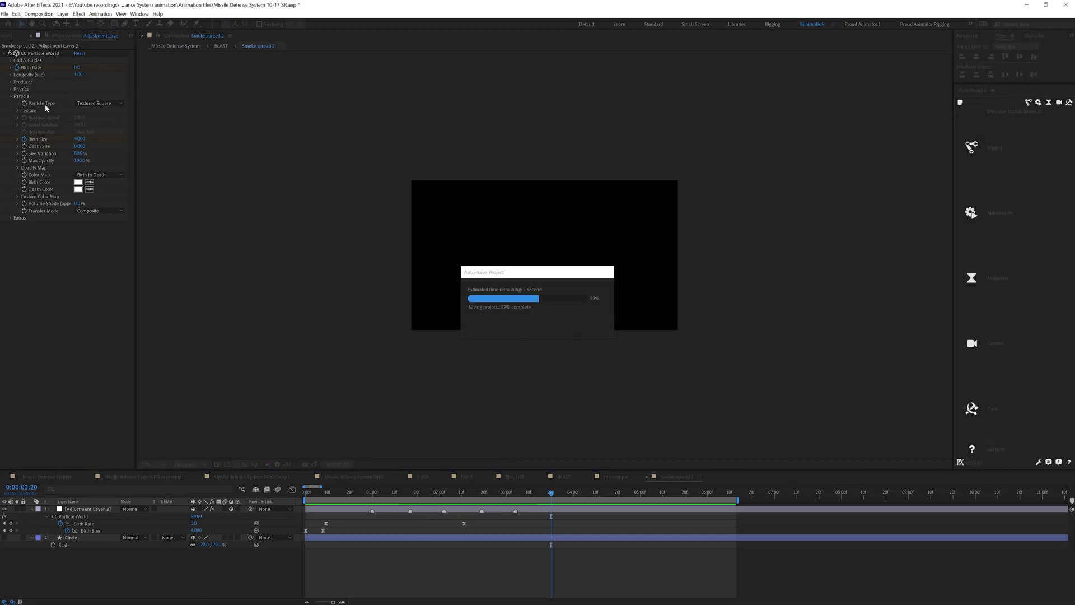
click(83, 107)
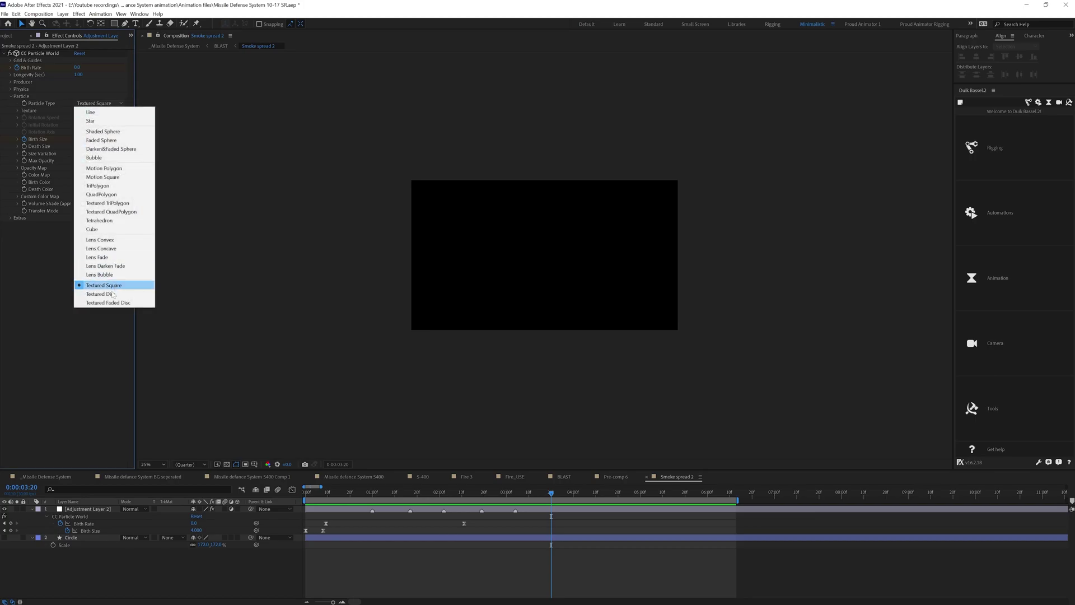
click(30, 280)
click(18, 111)
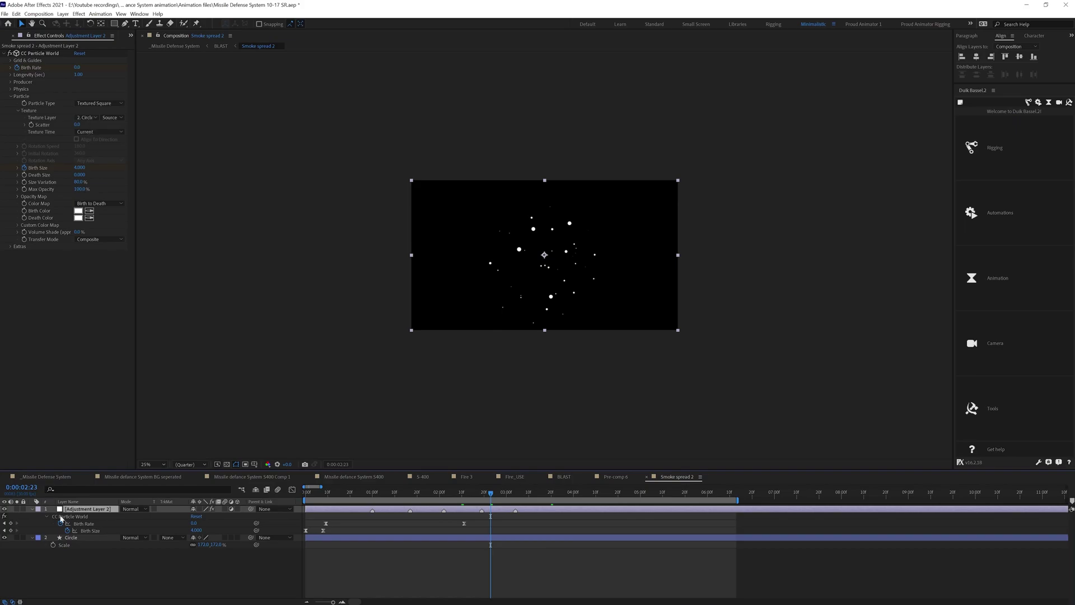
click(88, 540)
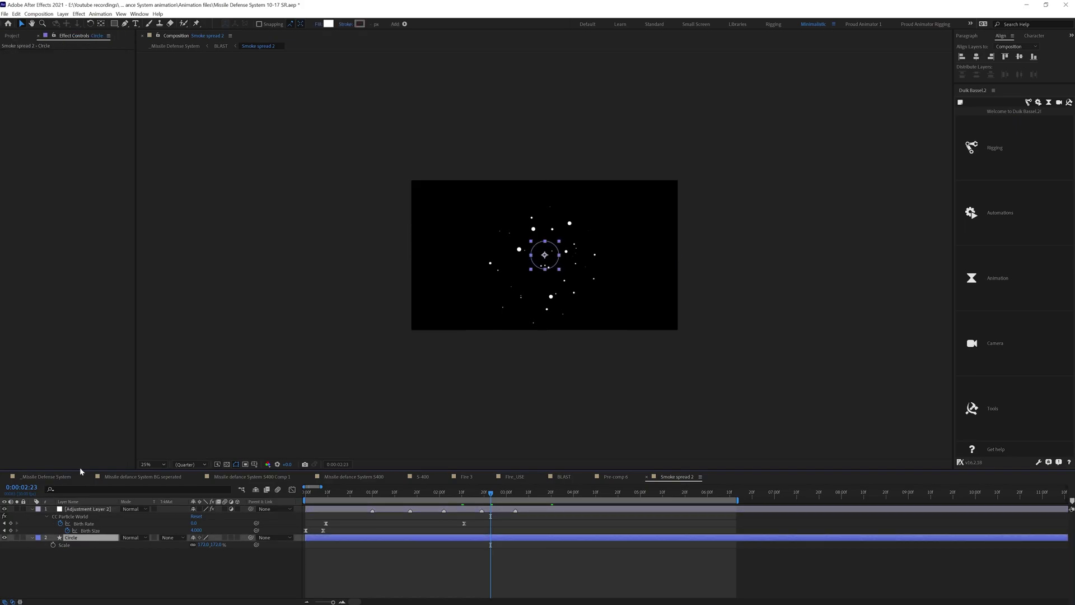
click(391, 511)
click(86, 117)
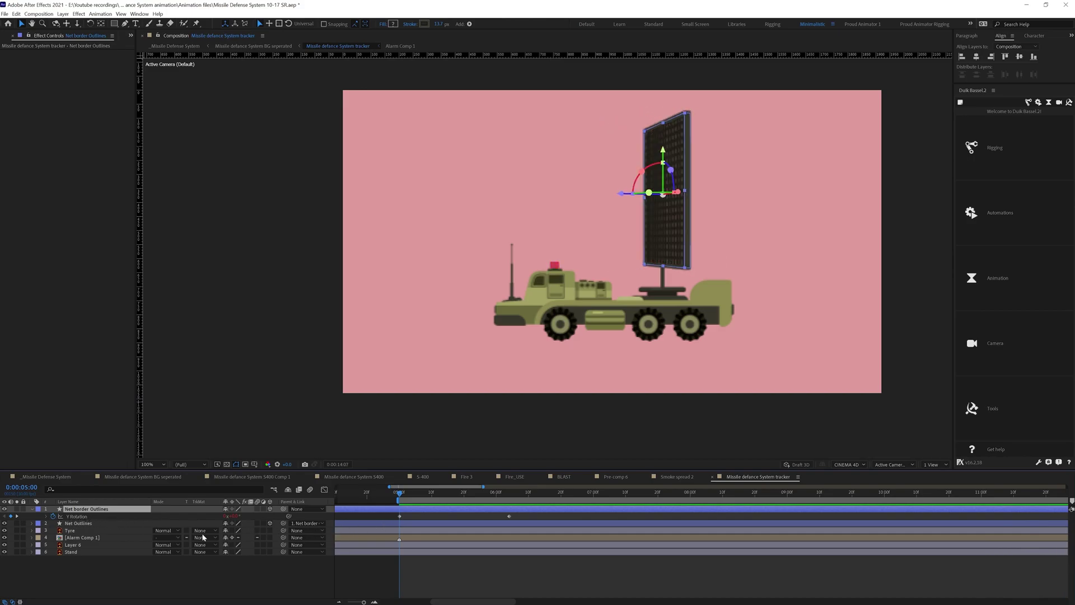
Expand the Net border Outlines layer's properties, scrub through its Y Rotation animation and inspect its Geometry Options, including Extrusion Depth.
click(32, 509)
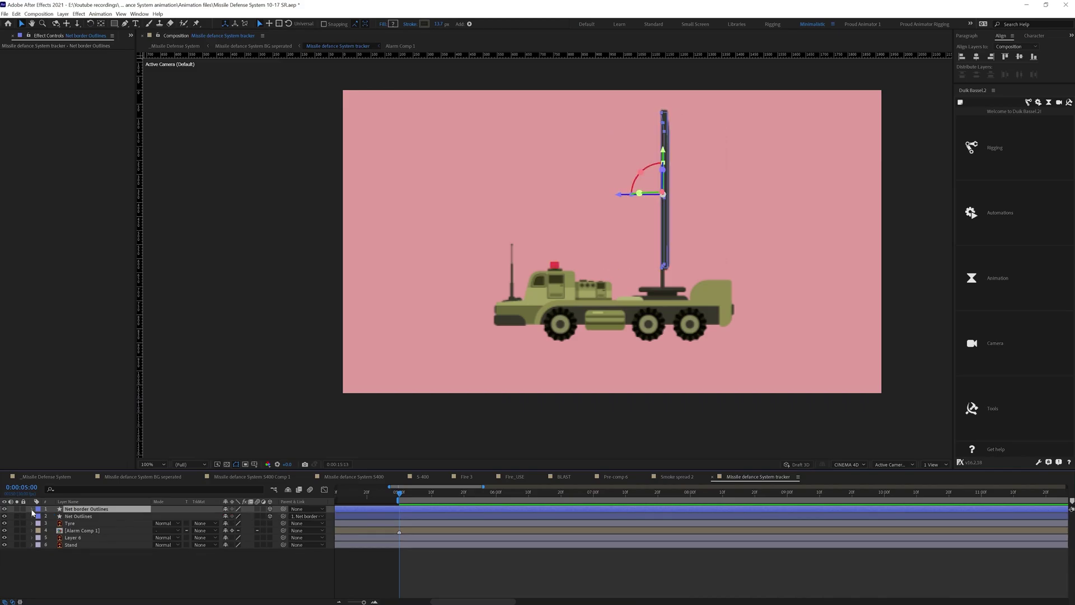
click(32, 508)
scroll(112, 560, down, 3)
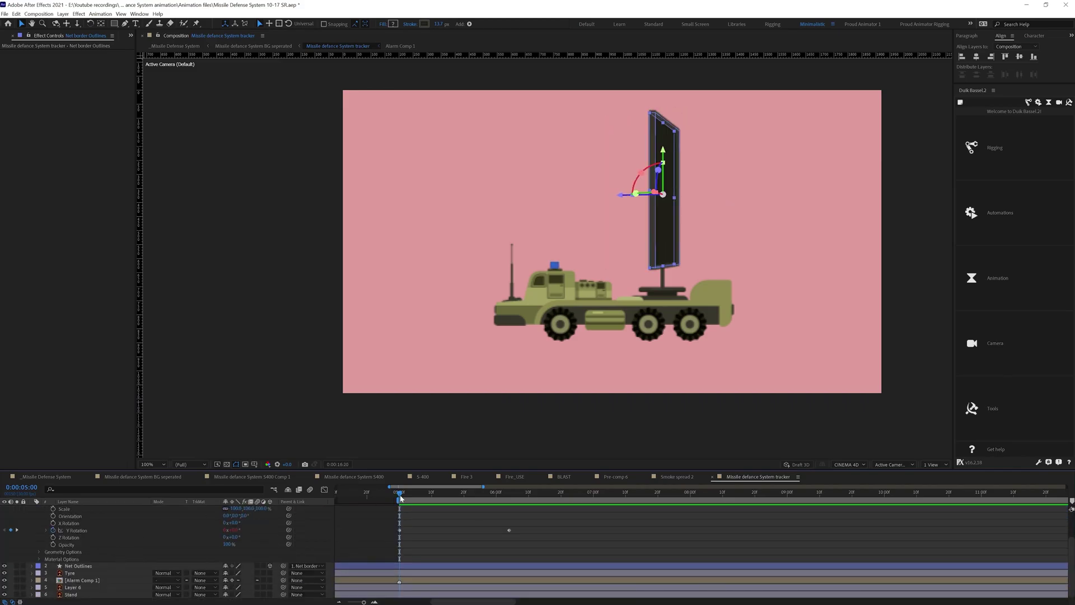
click(448, 494)
drag(460, 498, 486, 500)
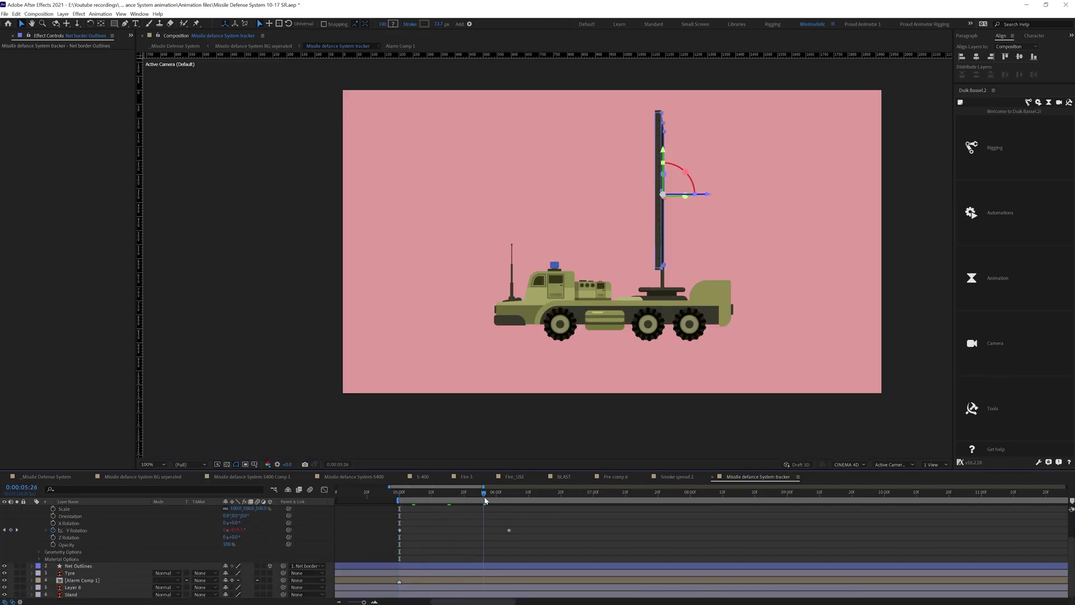
click(39, 552)
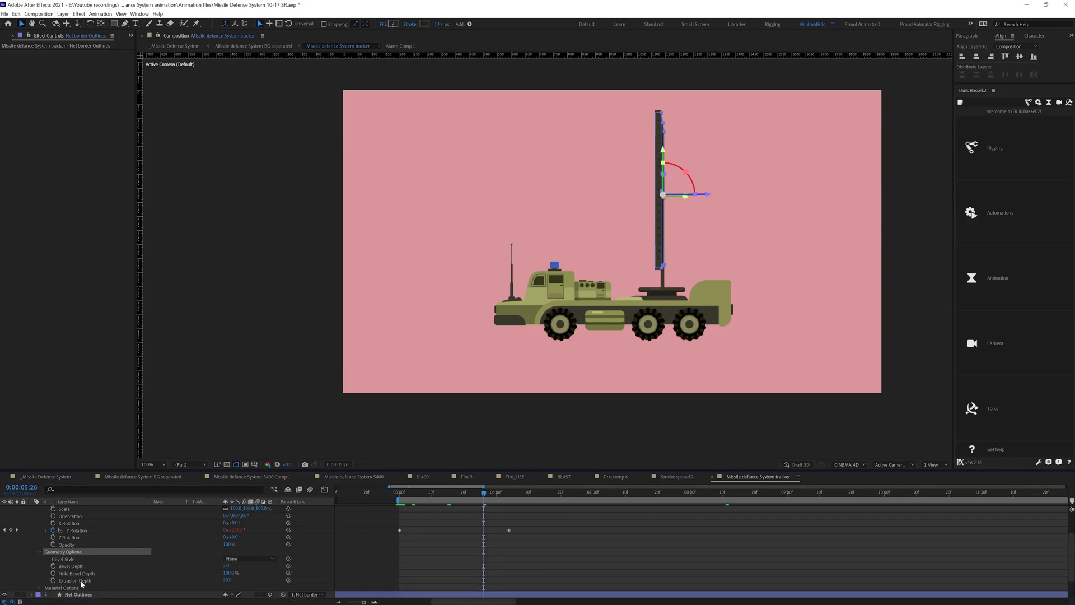
scroll(199, 568, down, 3)
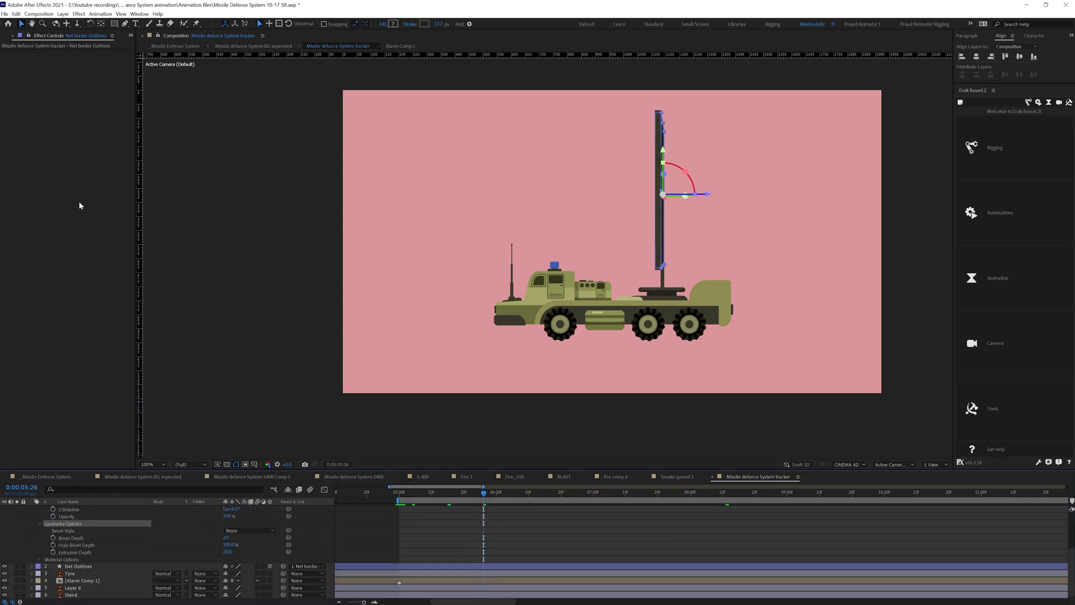
Check the CINEMA 4D choice among the tracker composition's 3D renderers, leave the settings without applying changes and preview the rotating radar net.
click(36, 13)
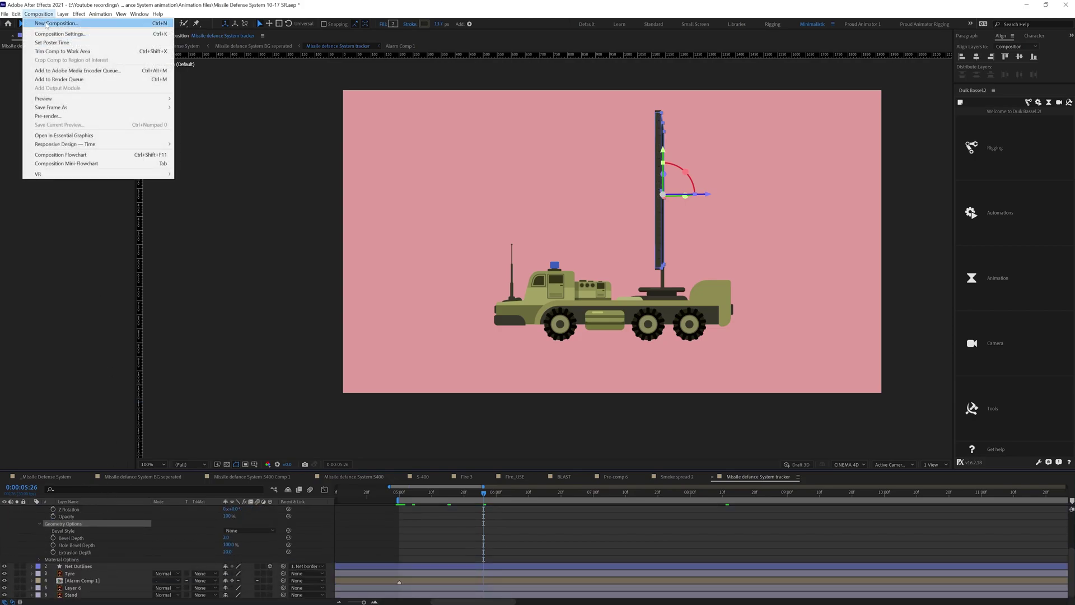
click(50, 32)
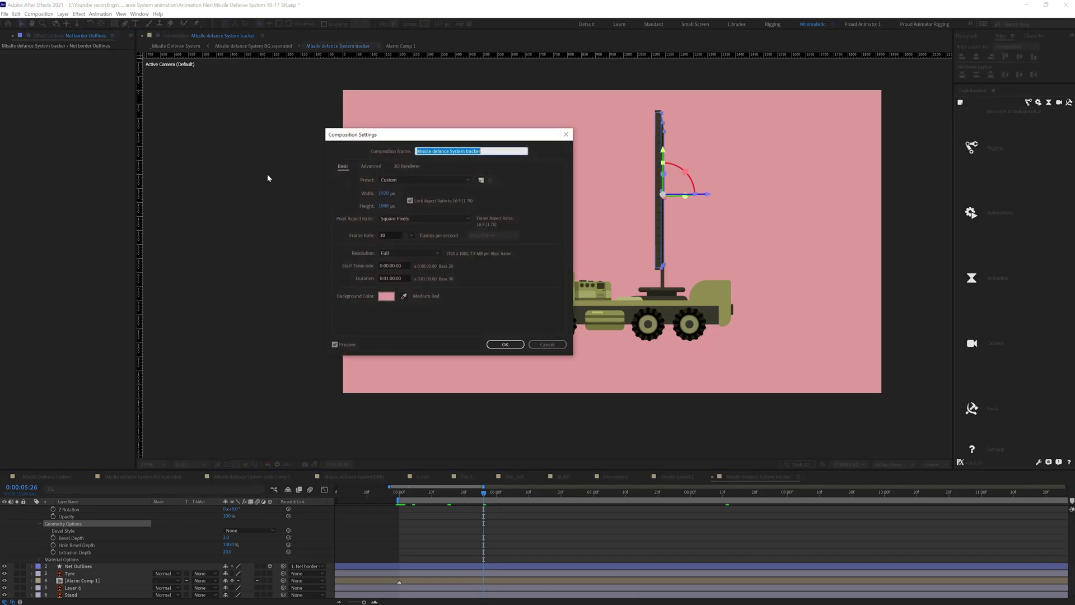
click(404, 166)
click(400, 204)
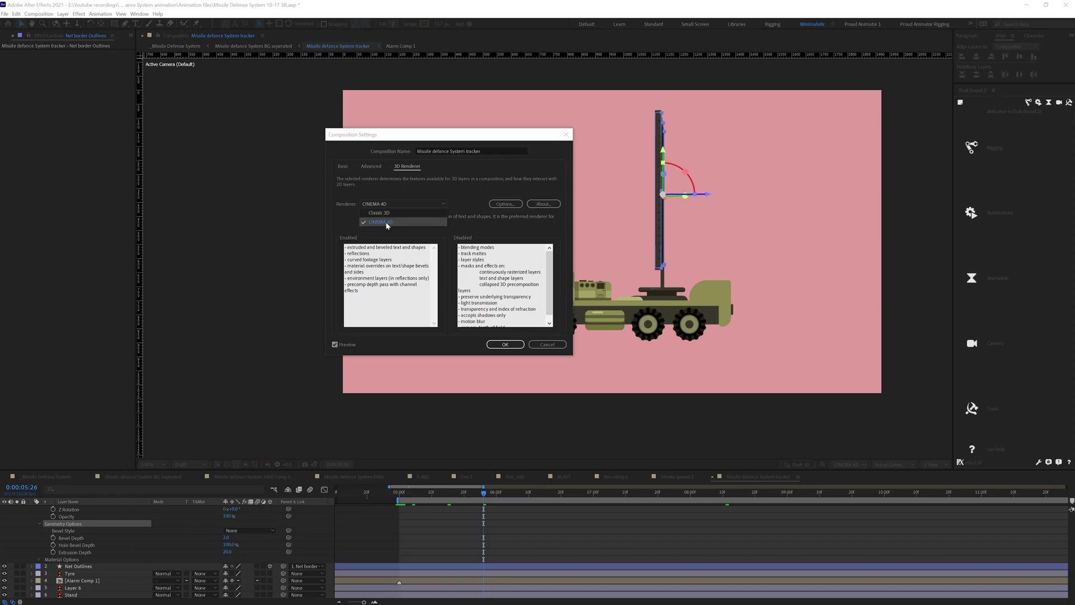
click(385, 223)
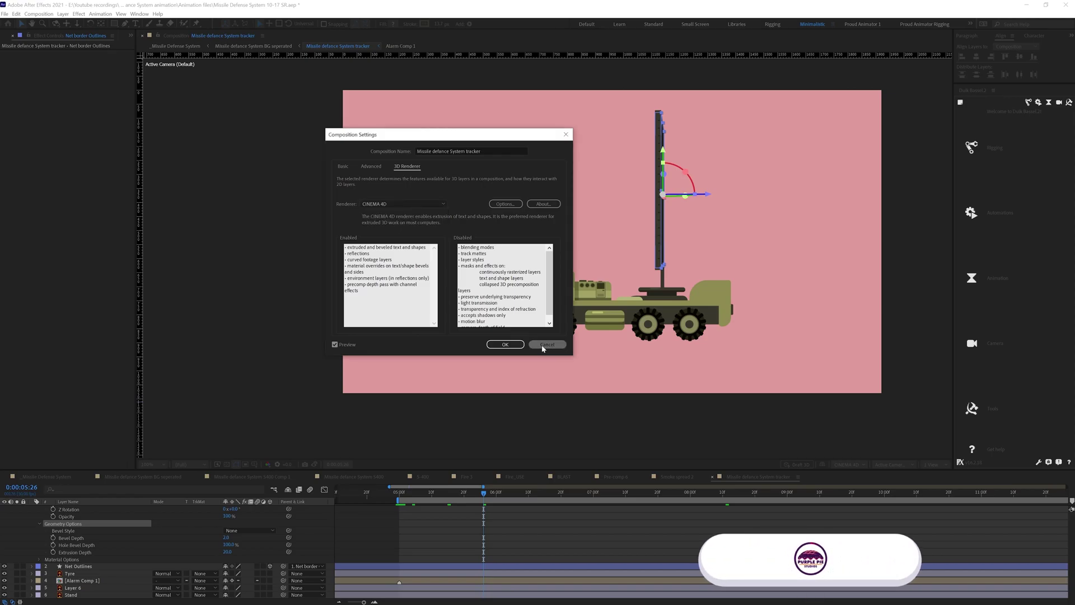
click(547, 344)
click(402, 493)
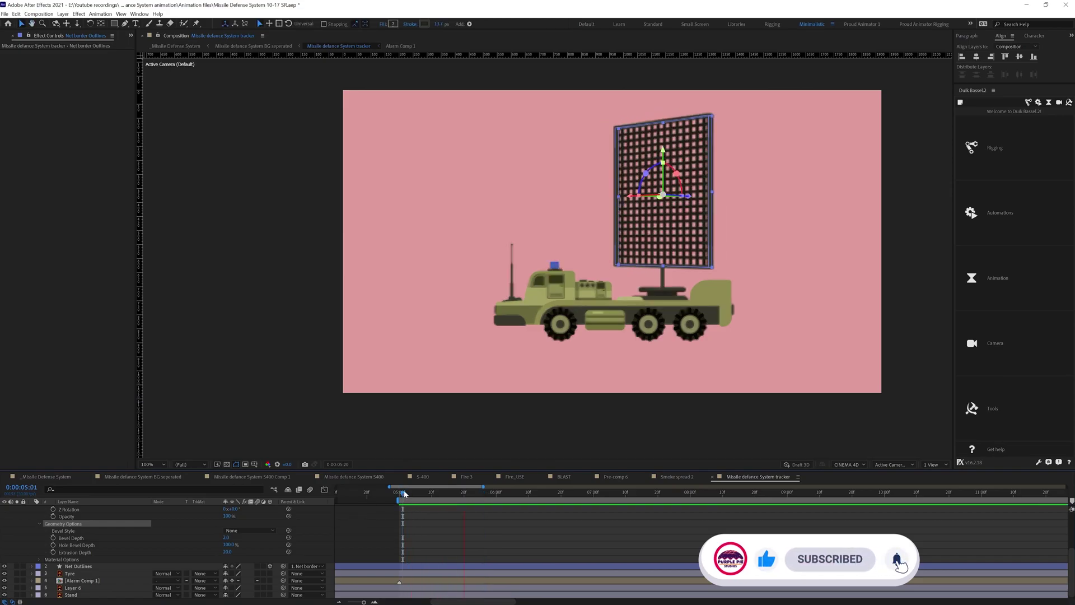
key(space)
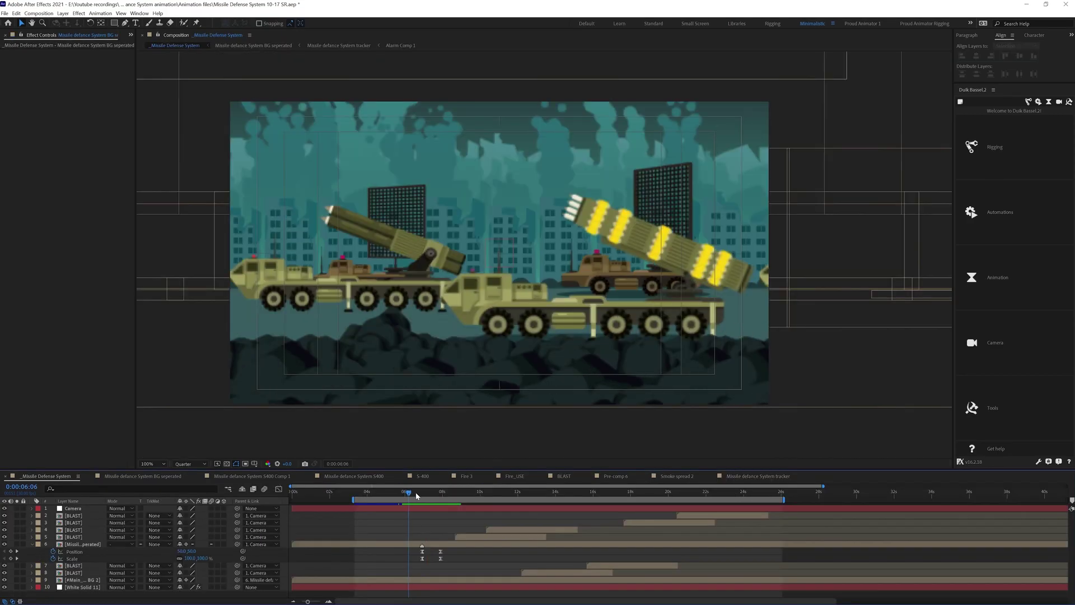
In the main Missile Defense System composition, scrub between the background precomp's Position and Scale keyframes at 0:00:06:27 and 0:00:07:27.
mouse_move(427, 493)
mouse_down()
mouse_move(439, 493)
mouse_move(422, 495)
mouse_up()
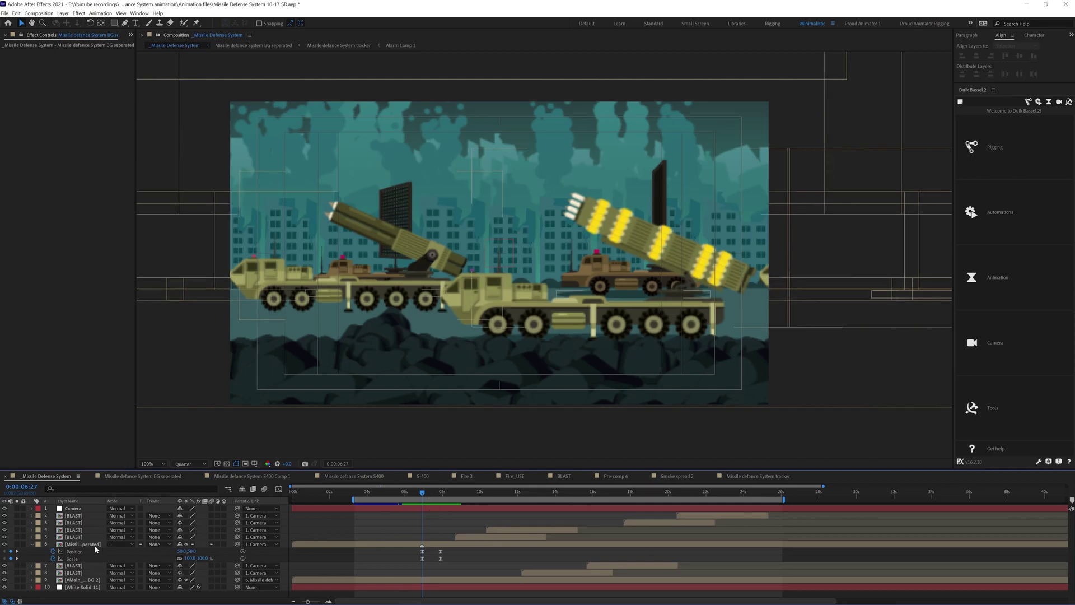
drag(427, 494, 441, 495)
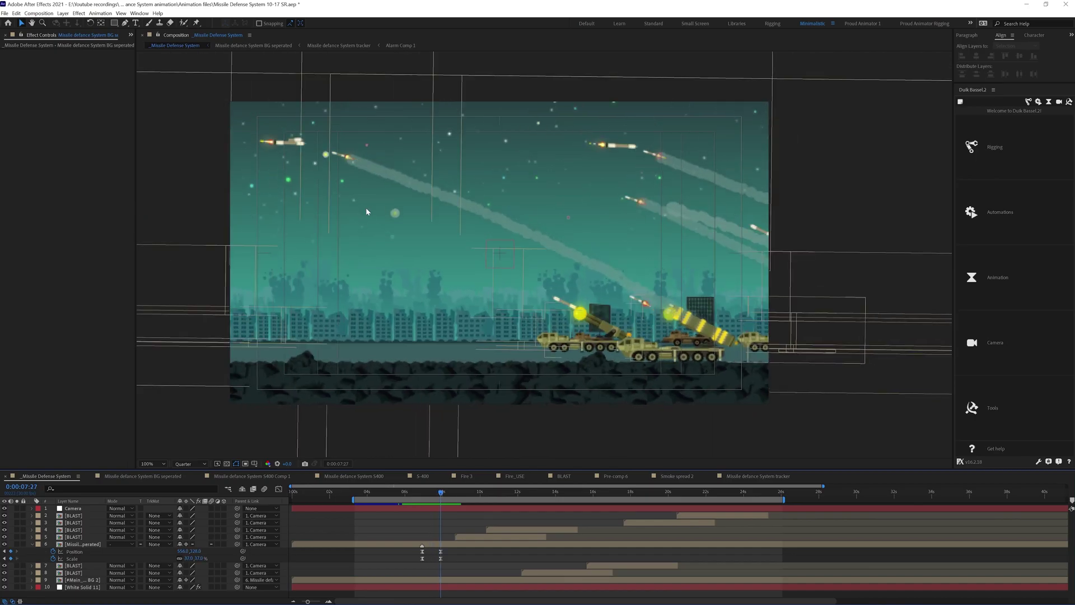